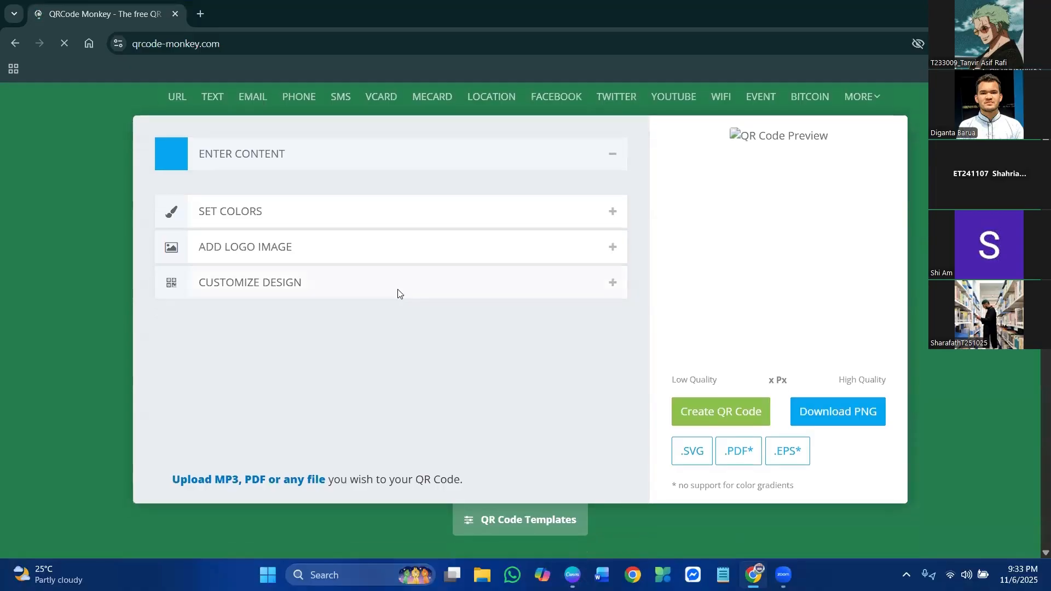
Step: Look through the entry forms of the QR content types from Text to Event, ending on the URL form
{"action": "scroll", "coordinate": [398, 296], "scroll_direction": "up", "scroll_amount": 1}
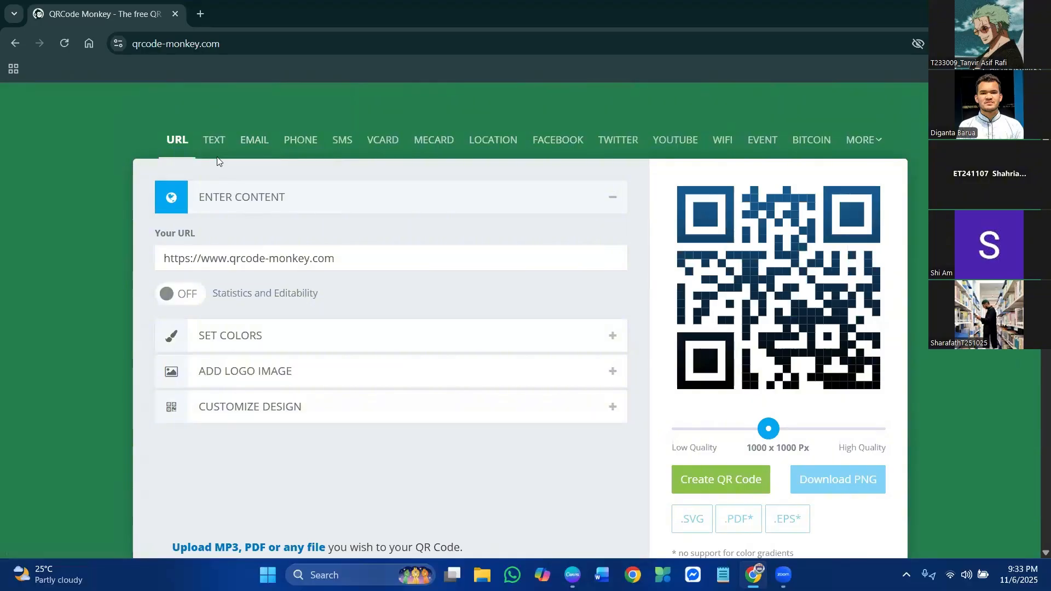
{"action": "left_click", "coordinate": [216, 141]}
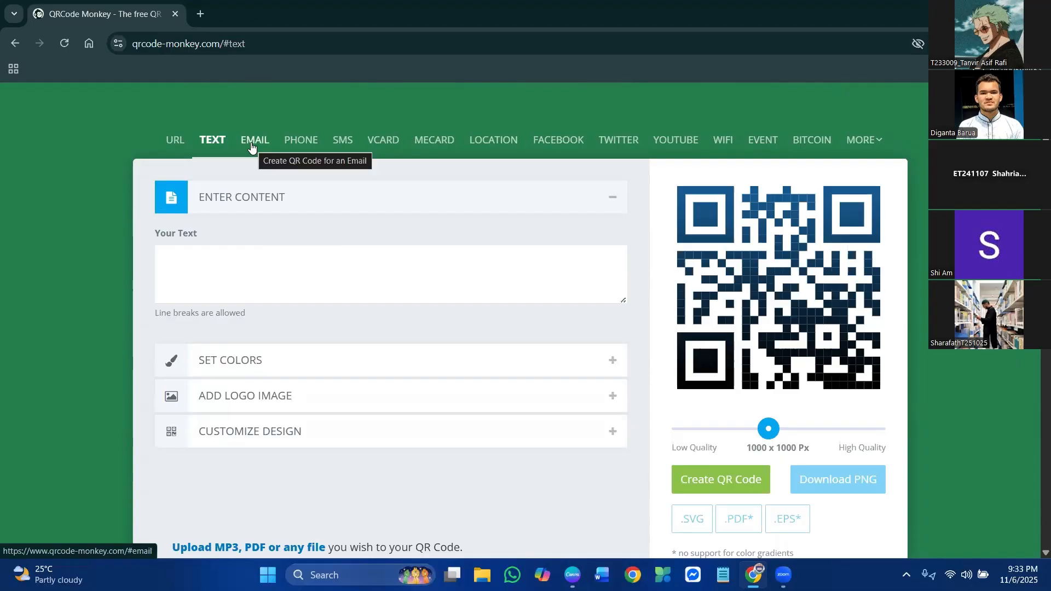
{"action": "left_click", "coordinate": [252, 145]}
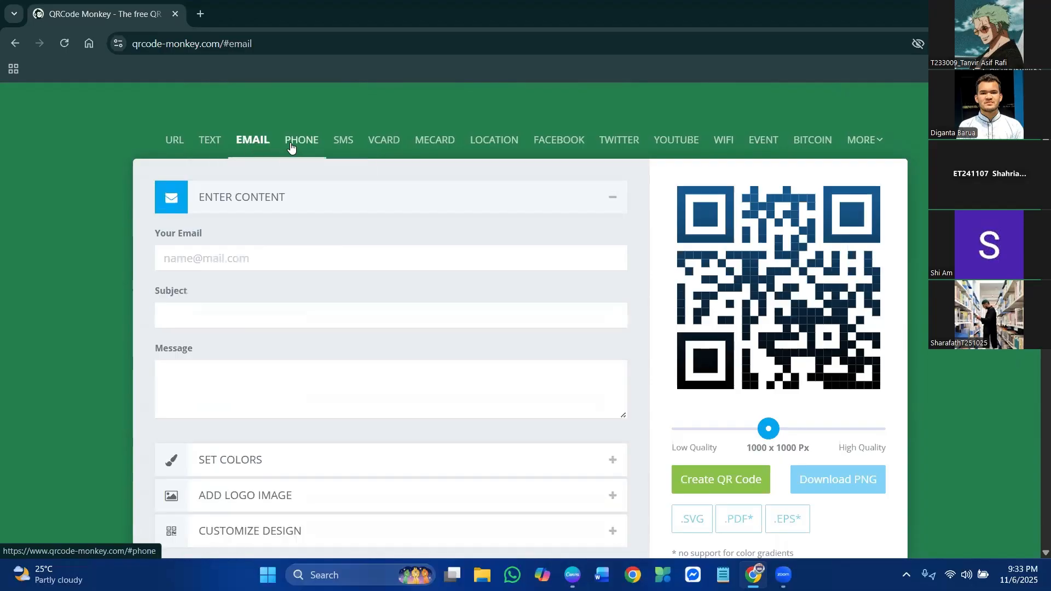
{"action": "left_click", "coordinate": [343, 146]}
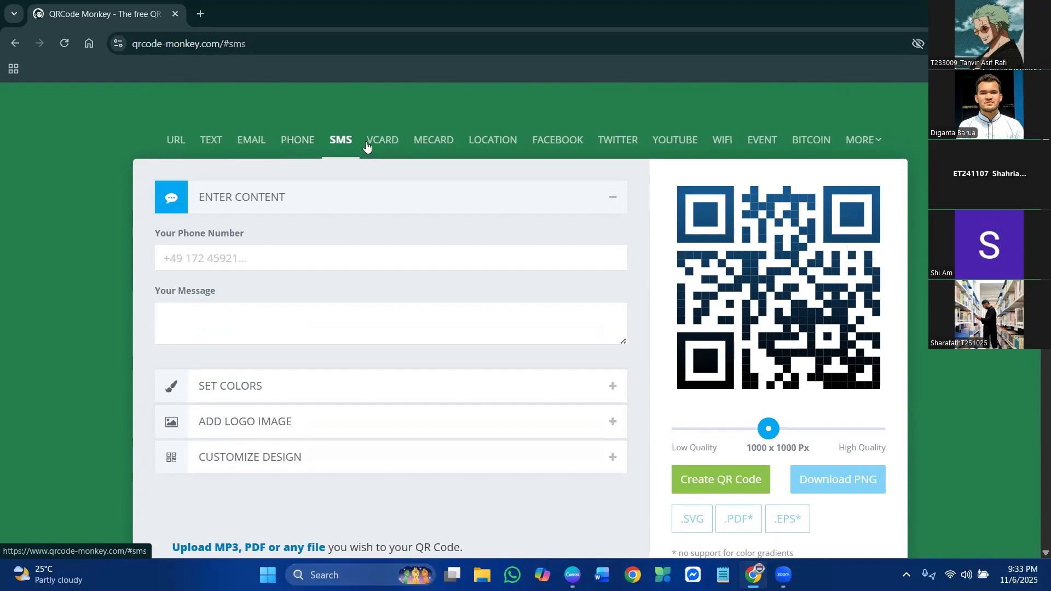
{"action": "left_click", "coordinate": [376, 144]}
{"action": "left_click", "coordinate": [493, 141]}
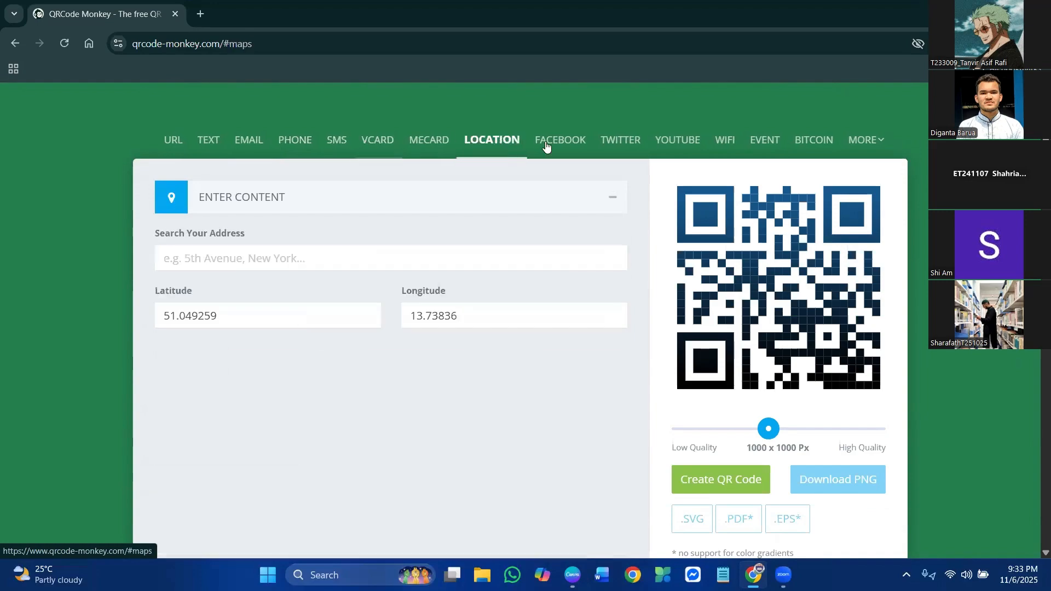
{"action": "left_click", "coordinate": [567, 142]}
{"action": "left_click", "coordinate": [620, 140]}
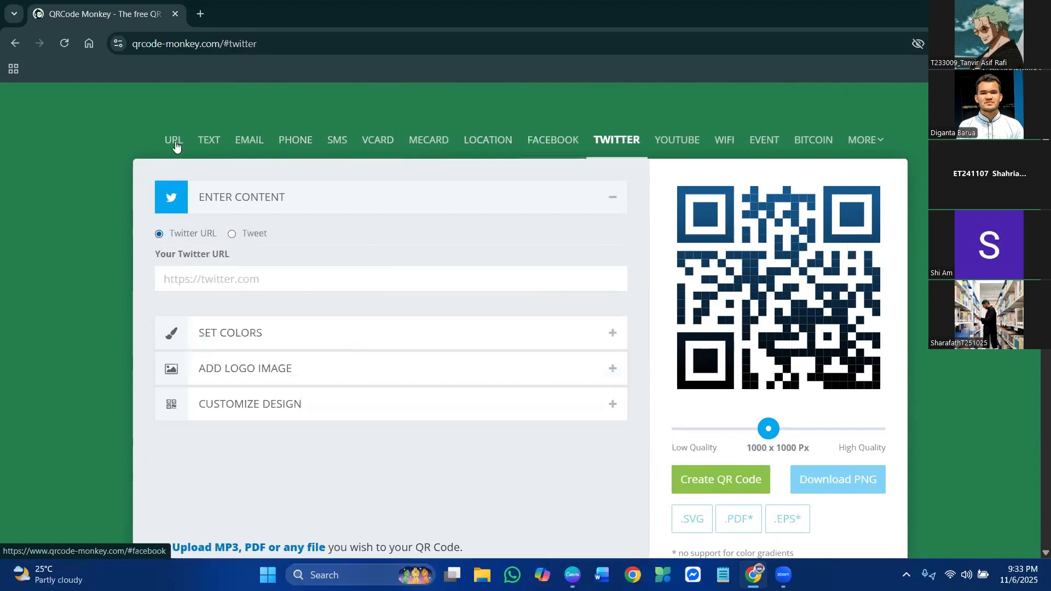
{"action": "left_click", "coordinate": [678, 141]}
{"action": "left_click", "coordinate": [725, 142]}
{"action": "left_click", "coordinate": [765, 144]}
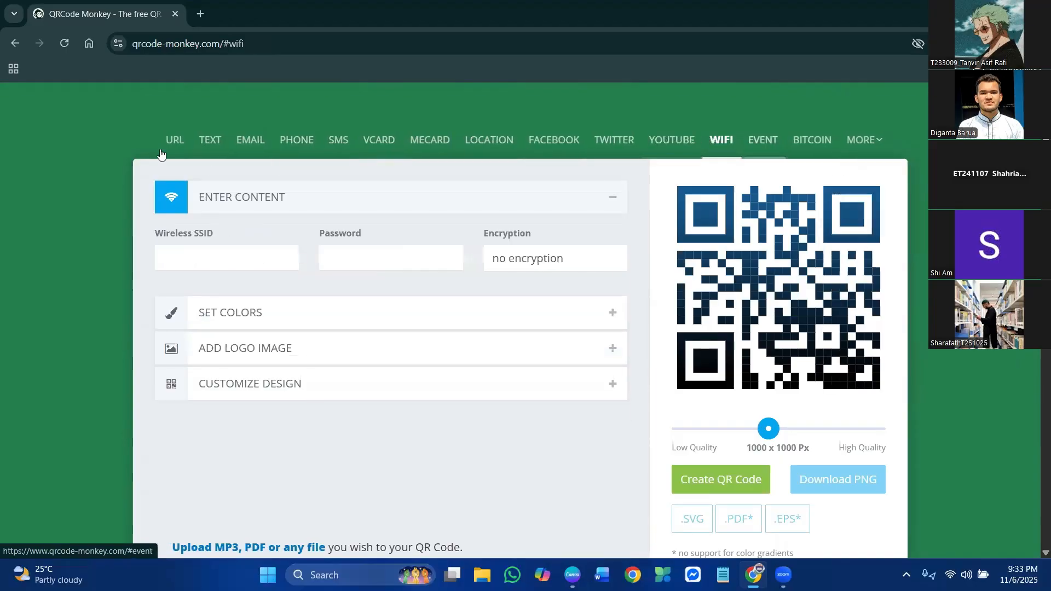
{"action": "left_click", "coordinate": [175, 146]}
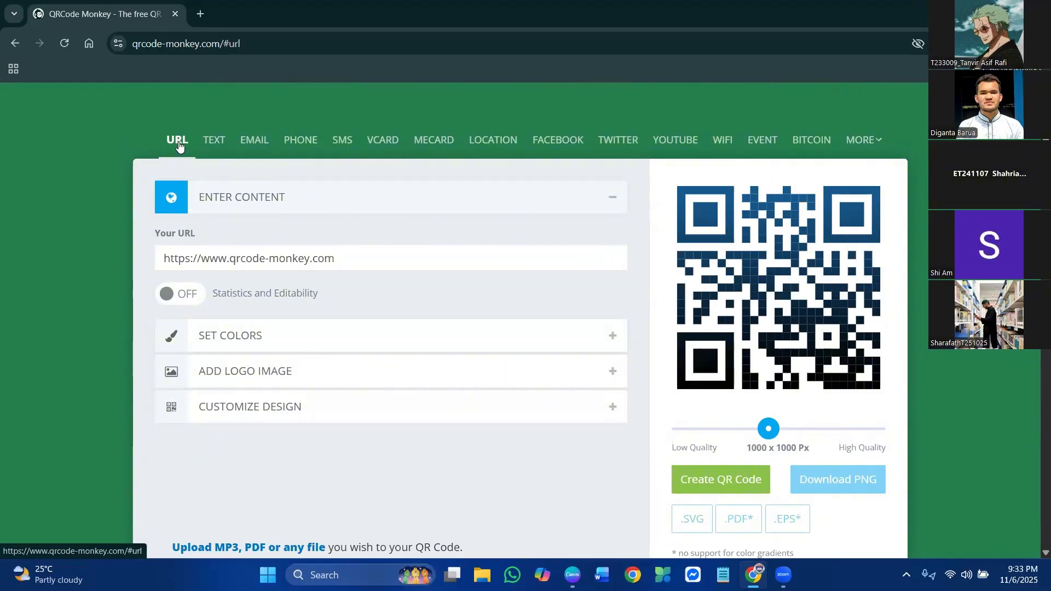
Step: Open Behance in a new browser tab and go to the signed-in account's own profile page
{"action": "left_click", "coordinate": [341, 257]}
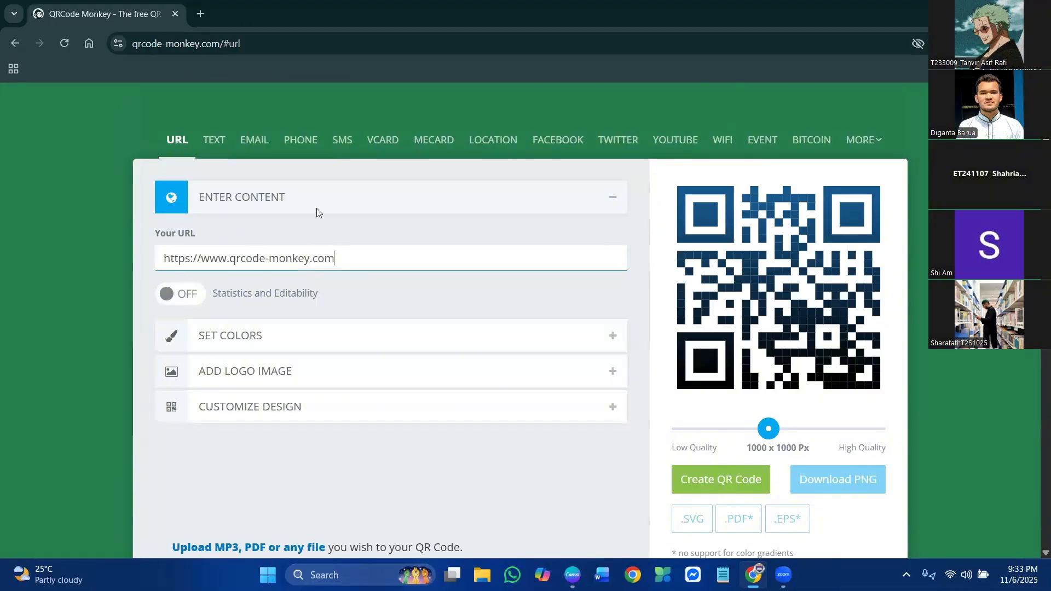
{"action": "left_click", "coordinate": [200, 15]}
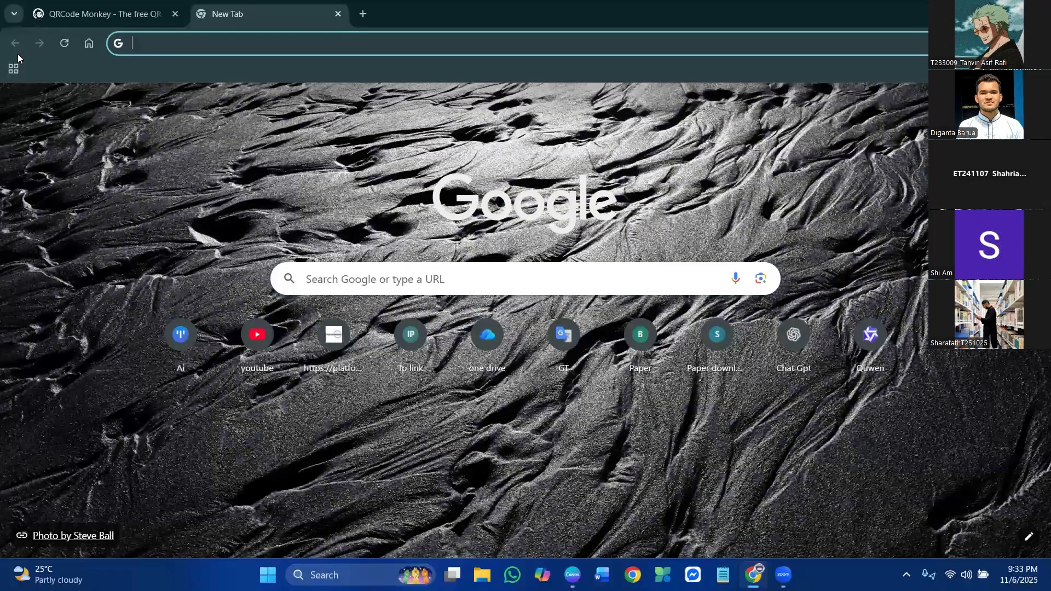
{"action": "left_click", "coordinate": [384, 279]}
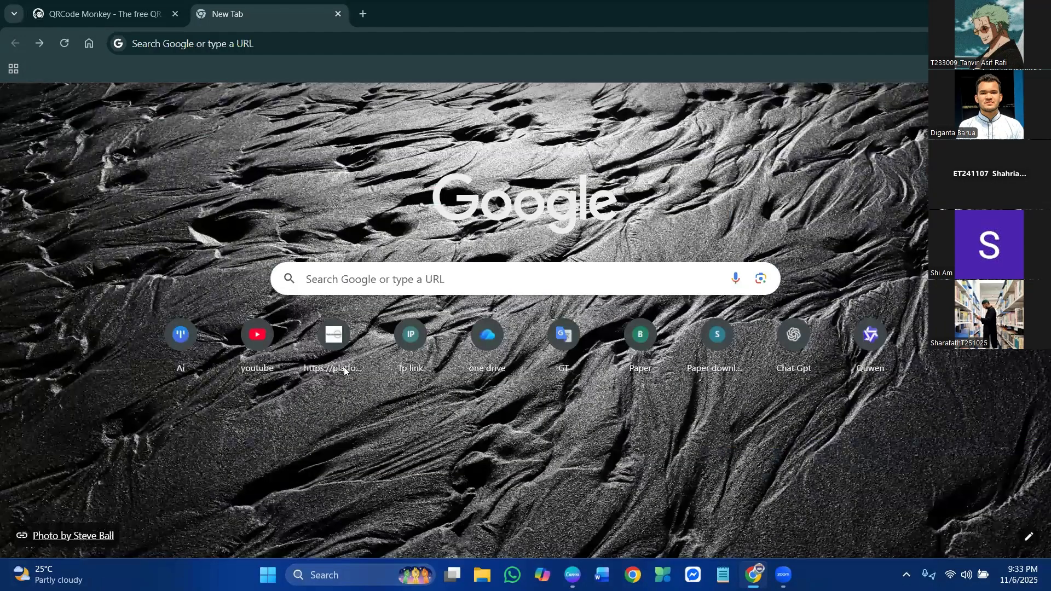
{"action": "left_click", "coordinate": [350, 279]}
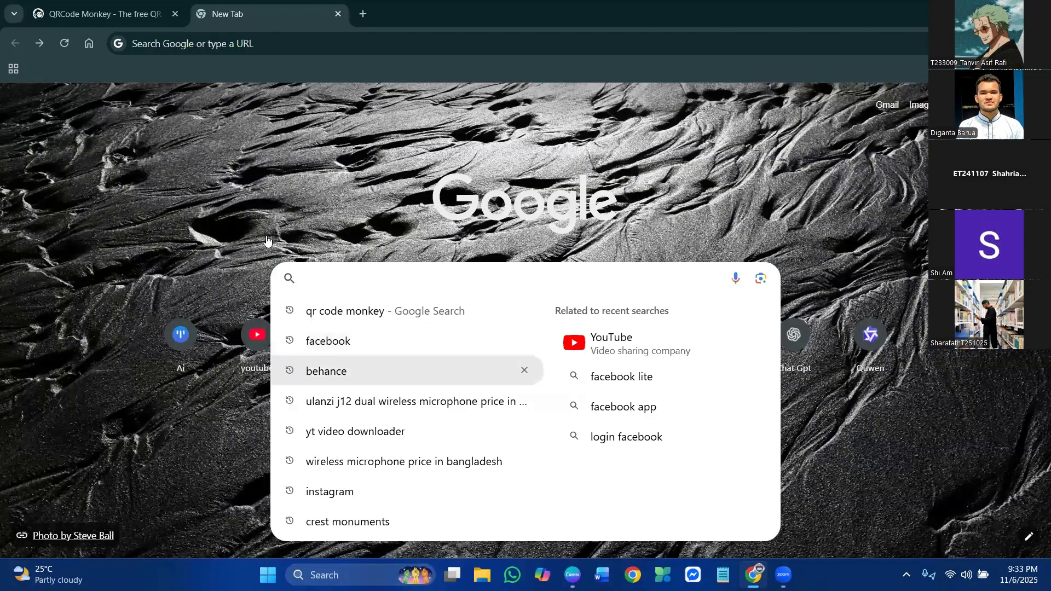
{"action": "left_click", "coordinate": [327, 371]}
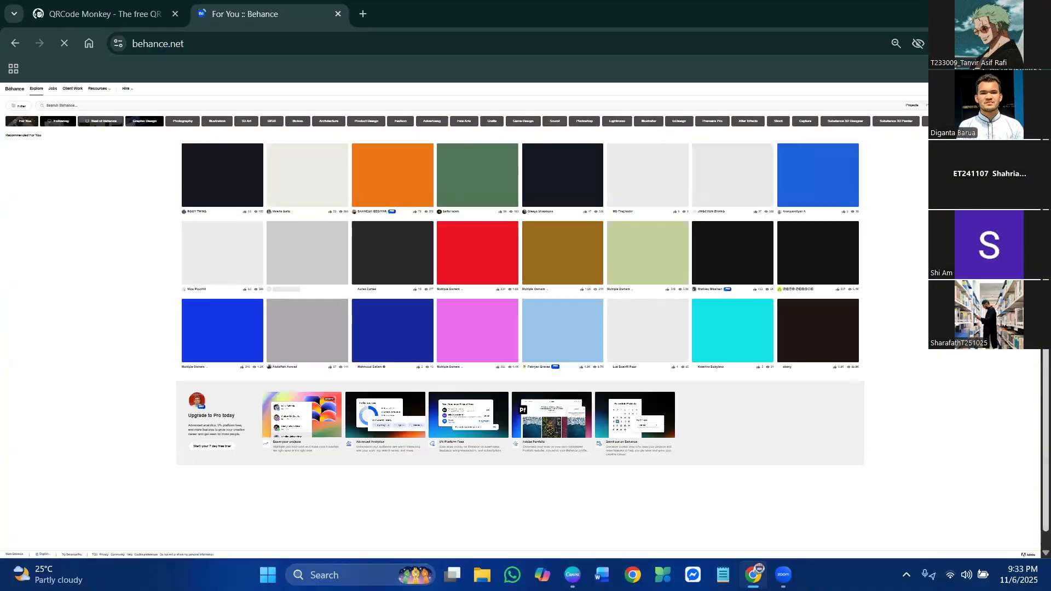
{"action": "scroll", "coordinate": [1027, 90], "scroll_direction": "up", "scroll_amount": 10}
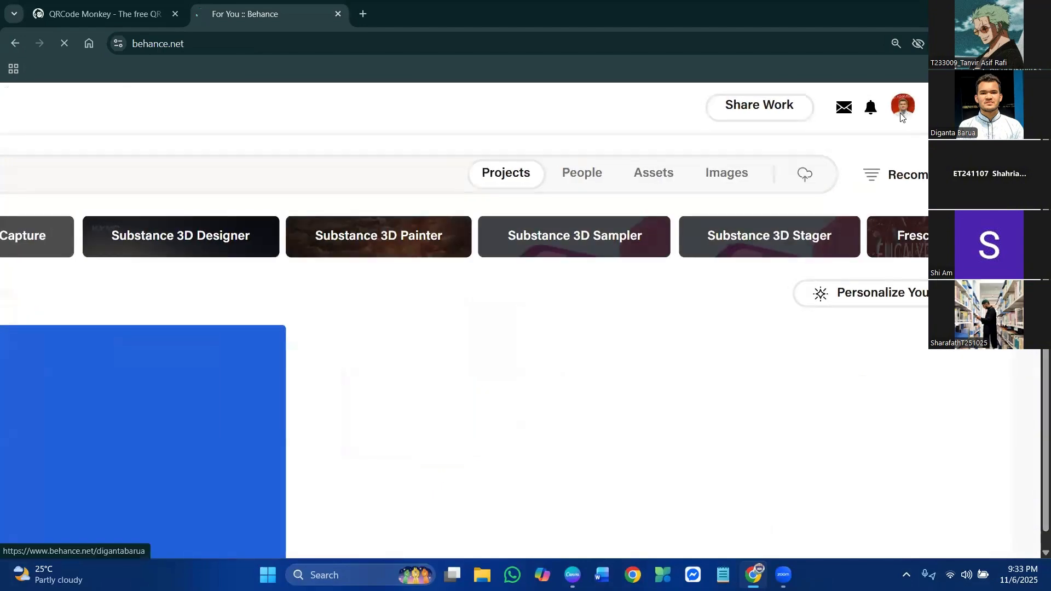
{"action": "left_click", "coordinate": [901, 116]}
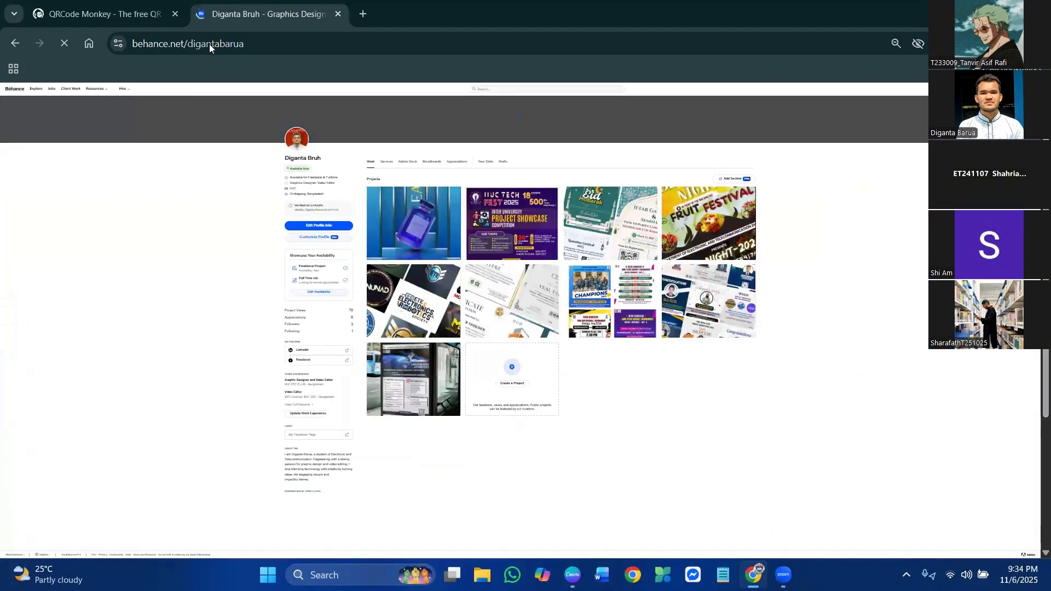
Step: Copy the Behance profile's web address and return to the QRCode Monkey page
{"action": "left_click", "coordinate": [209, 44]}
{"action": "key", "text": "ctrl+c"}
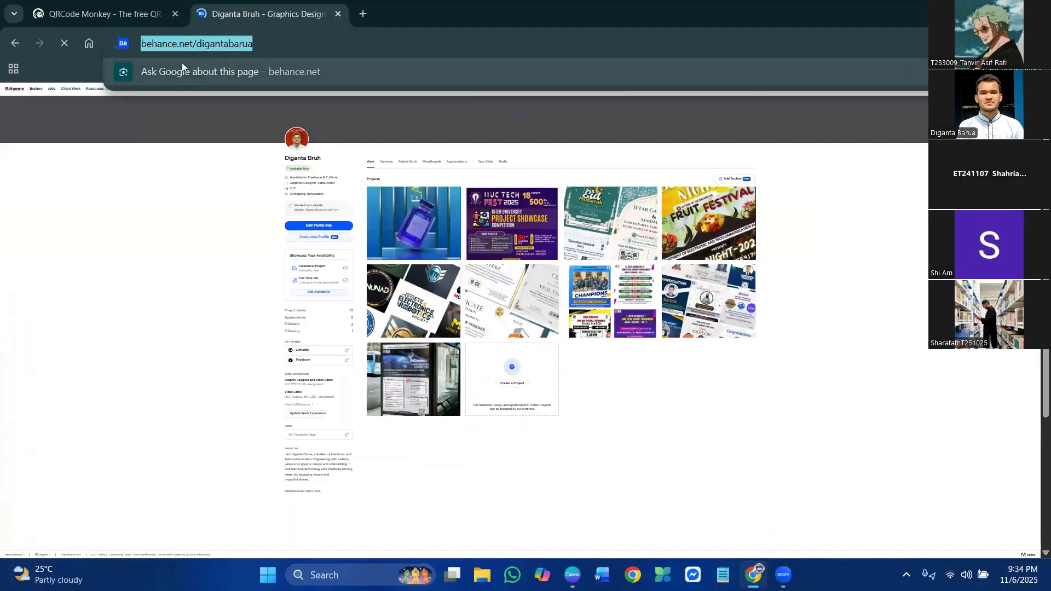
{"action": "left_click", "coordinate": [105, 14]}
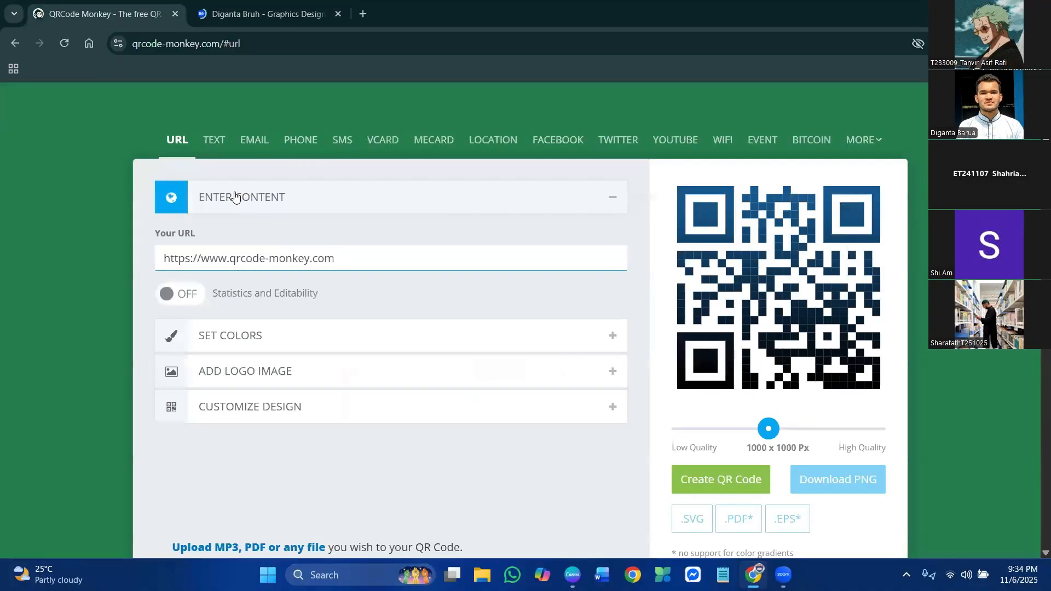
{"action": "left_click", "coordinate": [256, 201]}
{"action": "left_click", "coordinate": [291, 200]}
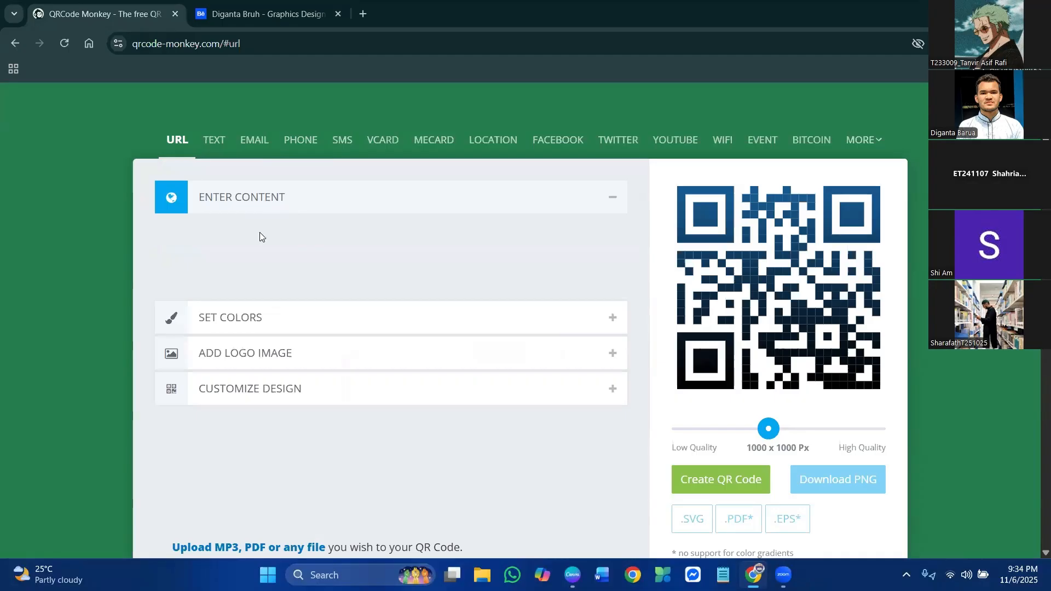
{"action": "left_click", "coordinate": [263, 198]}
{"action": "left_click", "coordinate": [449, 200]}
{"action": "left_click", "coordinate": [604, 200]}
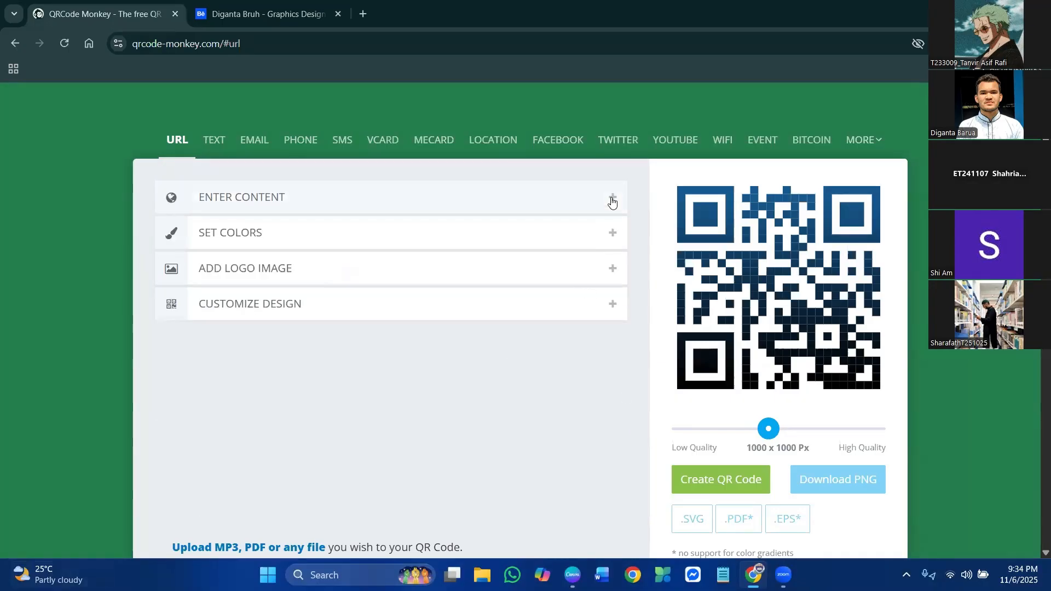
{"action": "left_click", "coordinate": [613, 202]}
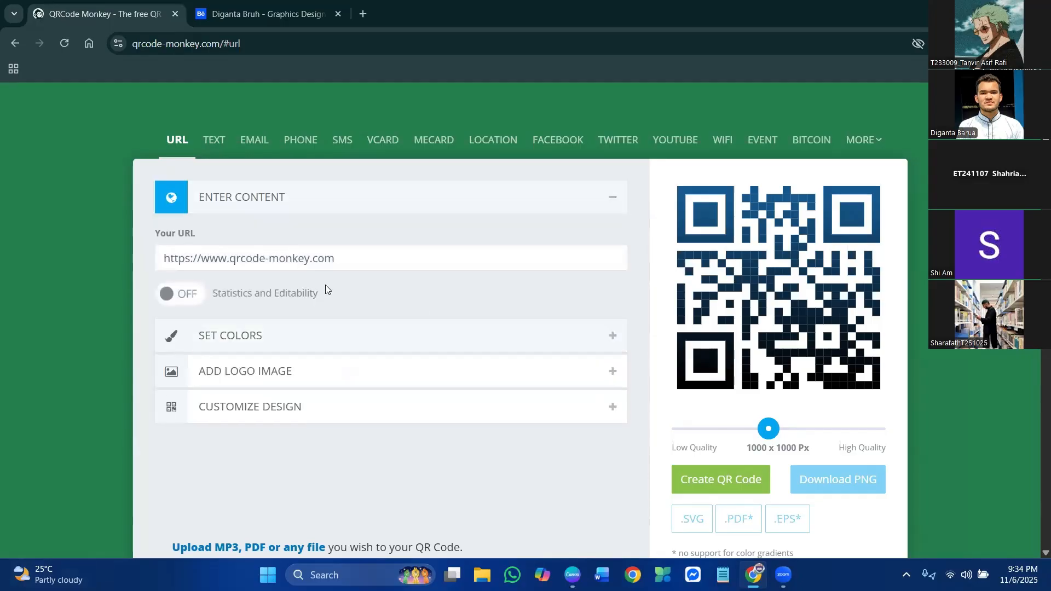
{"action": "left_click", "coordinate": [619, 342]}
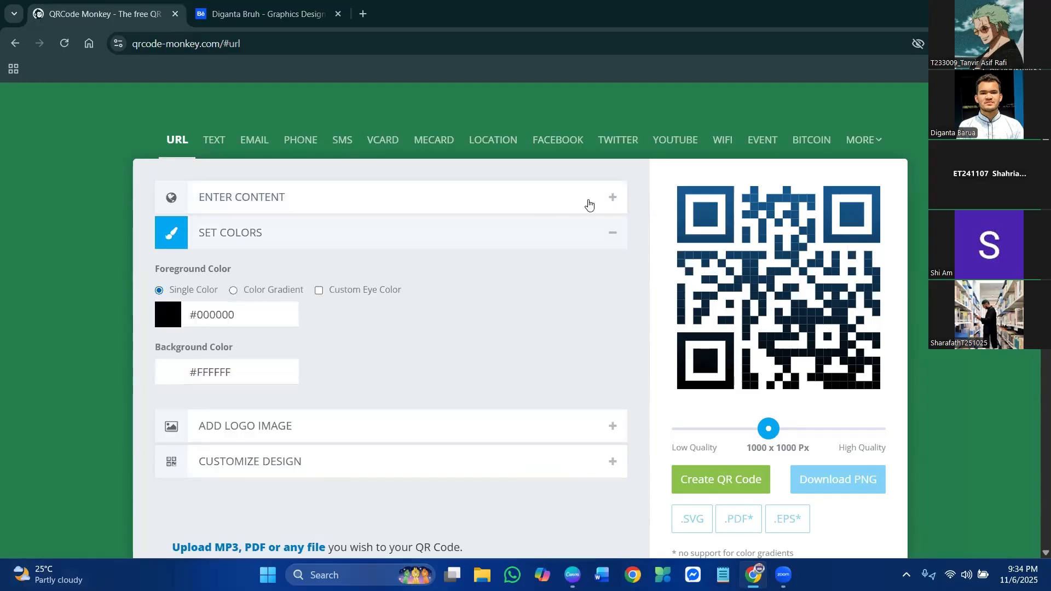
Step: Replace the default address in the QR code's URL content with the copied Behance profile link
{"action": "left_click", "coordinate": [613, 202]}
{"action": "left_click_drag", "start_coordinate": [335, 258], "coordinate": [132, 266]}
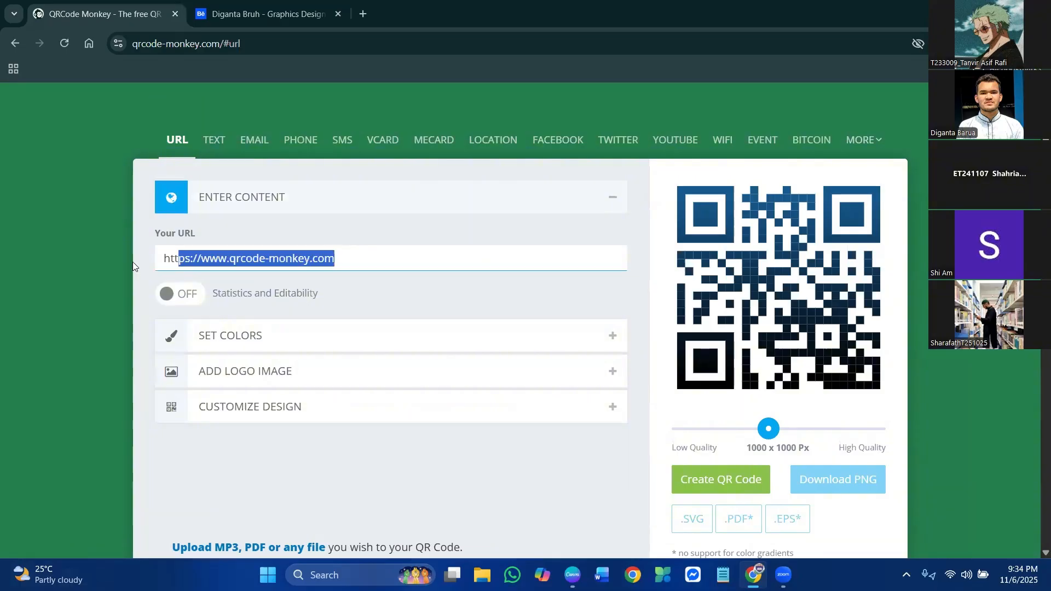
{"action": "key", "text": "ctrl+a"}
{"action": "key", "text": "ctrl+v"}
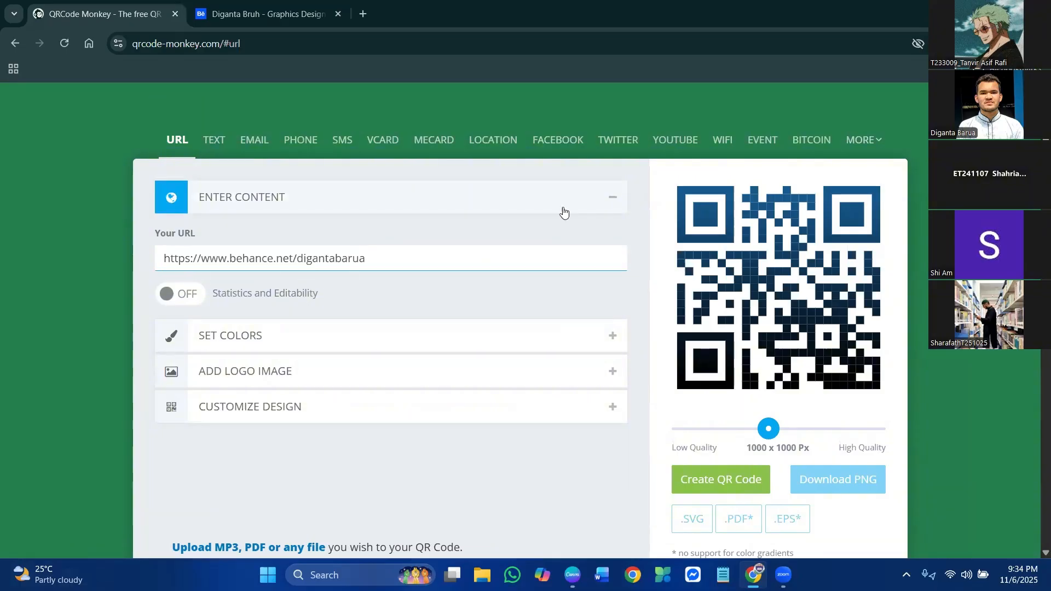
Step: Set the foreground to a color gradient from black to magenta #A61B71
{"action": "scroll", "coordinate": [305, 368], "scroll_direction": "down", "scroll_amount": 1}
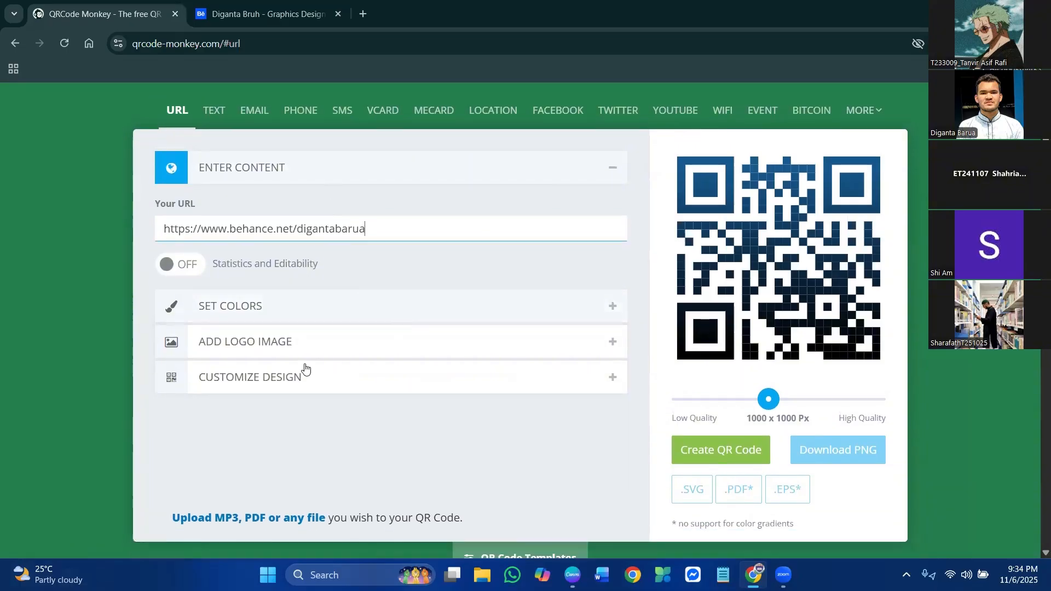
{"action": "scroll", "coordinate": [380, 335], "scroll_direction": "down", "scroll_amount": 1}
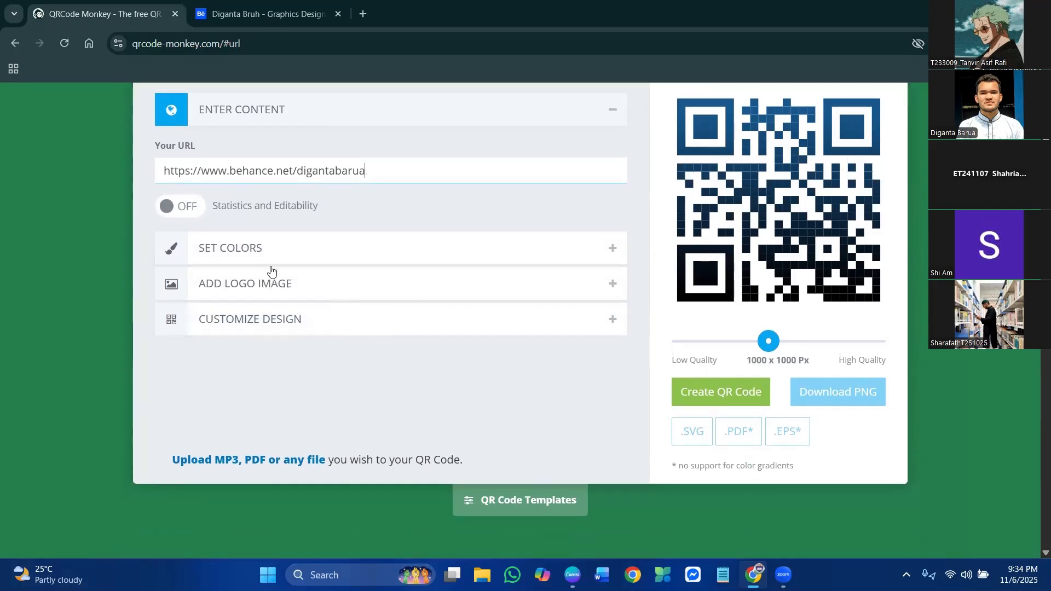
{"action": "left_click", "coordinate": [609, 254]}
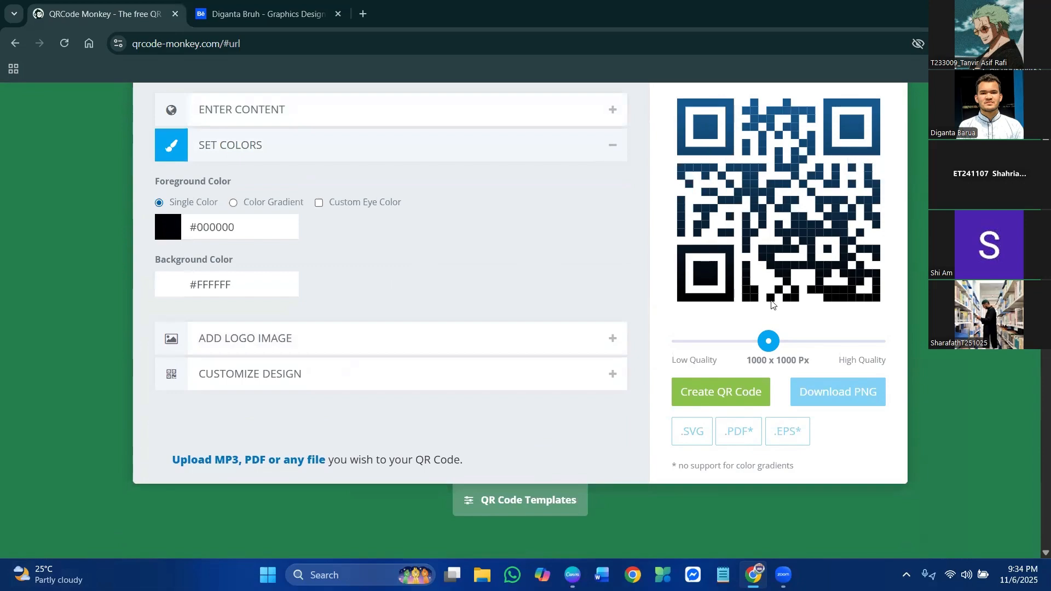
{"action": "left_click", "coordinate": [234, 203]}
{"action": "left_click", "coordinate": [329, 239]}
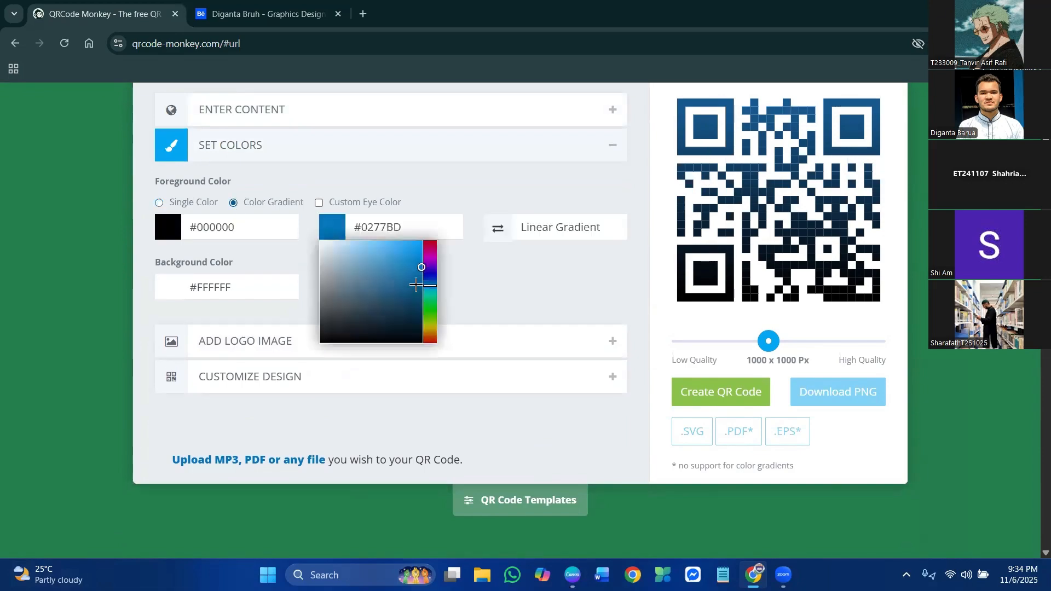
{"action": "mouse_move", "coordinate": [404, 291]}
{"action": "left_mouse_down"}
{"action": "mouse_move", "coordinate": [405, 301]}
{"action": "mouse_move", "coordinate": [406, 276]}
{"action": "left_mouse_up"}
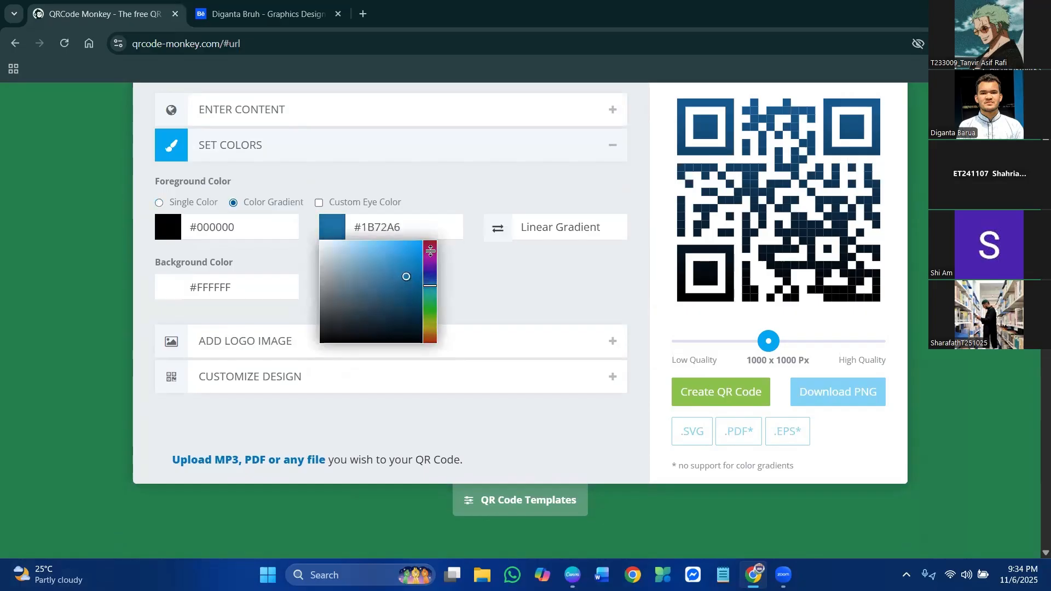
{"action": "left_click", "coordinate": [430, 251]}
{"action": "left_click", "coordinate": [490, 281]}
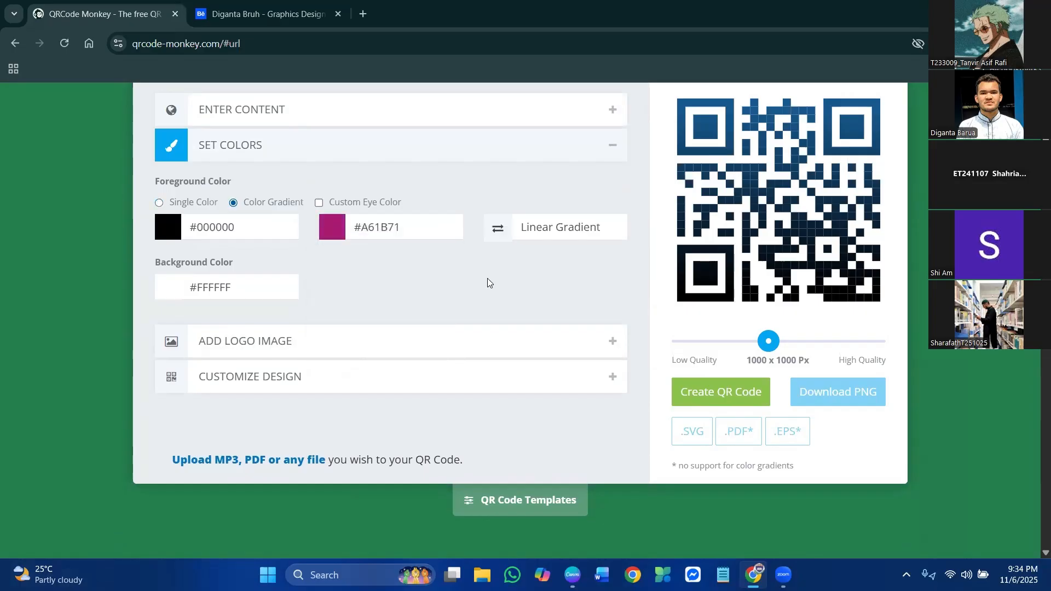
Step: Examine the logo image options, including the custom image upload and the gallery of ready-made logos
{"action": "scroll", "coordinate": [551, 312], "scroll_direction": "down", "scroll_amount": 1}
{"action": "left_click", "coordinate": [296, 326]}
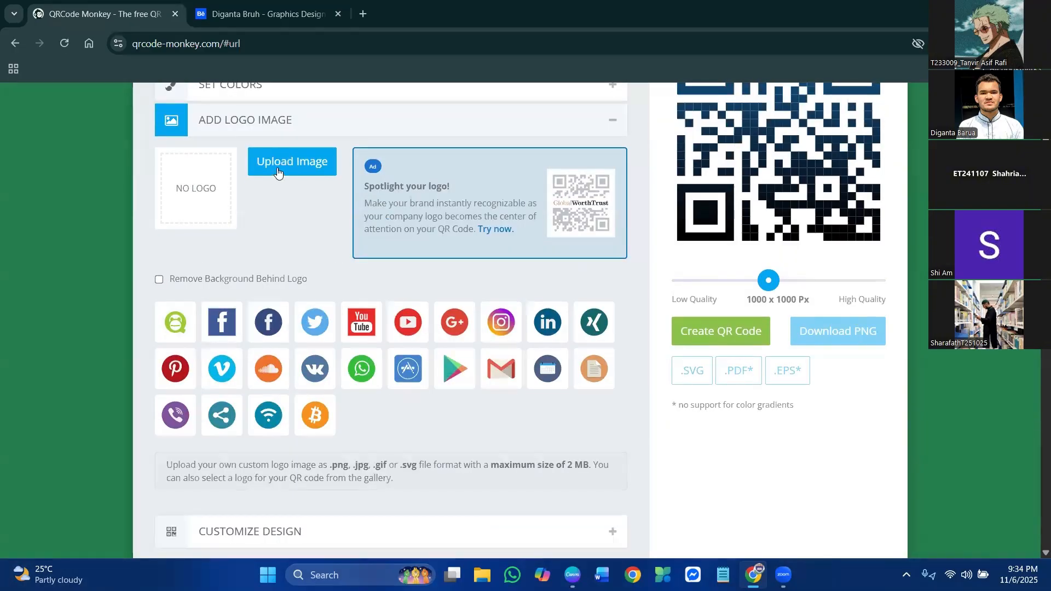
{"action": "left_click", "coordinate": [276, 168]}
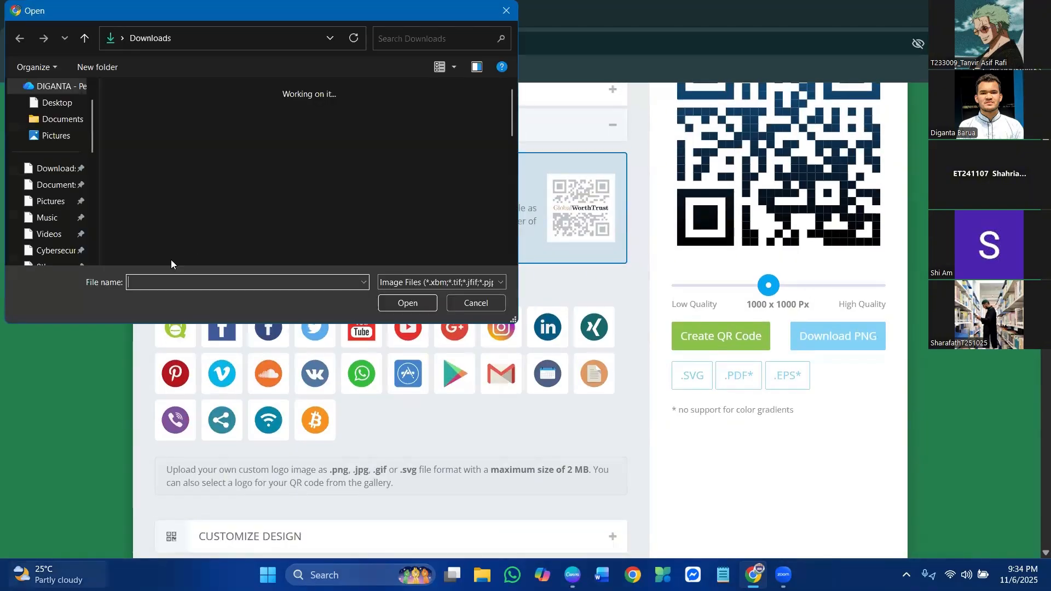
{"action": "key", "text": "Escape"}
{"action": "scroll", "coordinate": [282, 305], "scroll_direction": "down", "scroll_amount": 8}
{"action": "scroll", "coordinate": [282, 304], "scroll_direction": "up", "scroll_amount": 7}
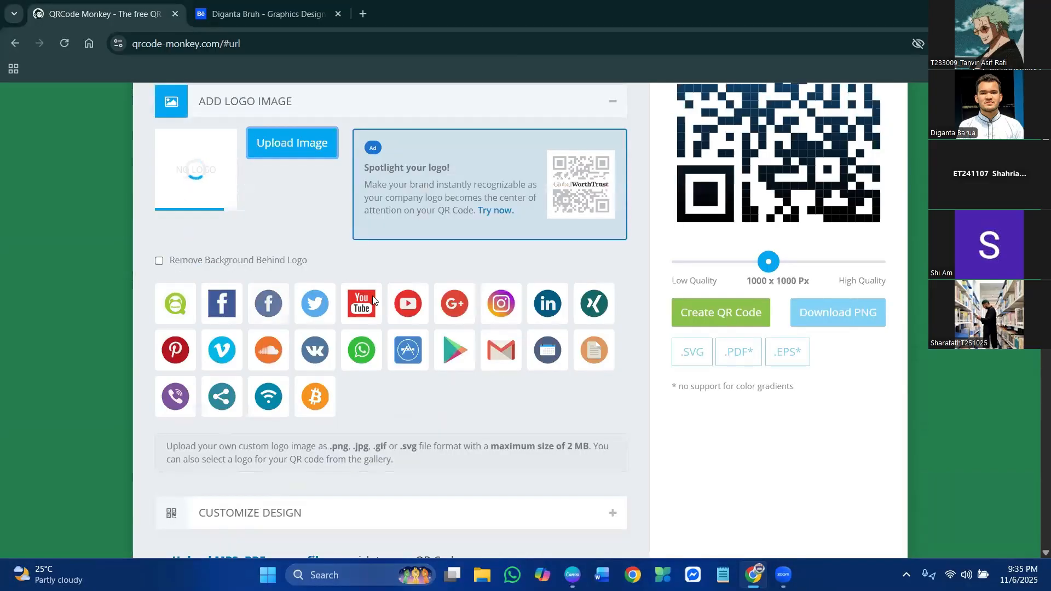
Step: Open the design customization options and look through the body, eye frame and eye ball shapes
{"action": "scroll", "coordinate": [567, 312], "scroll_direction": "down", "scroll_amount": 3}
{"action": "left_click", "coordinate": [608, 291]}
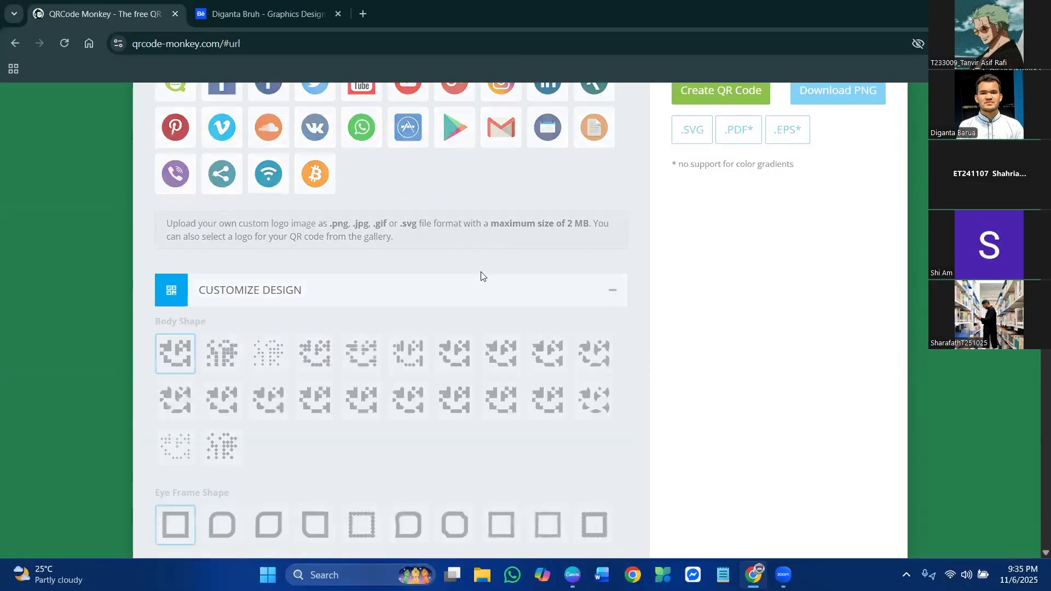
{"action": "scroll", "coordinate": [281, 226], "scroll_direction": "down", "scroll_amount": 6}
{"action": "scroll", "coordinate": [471, 230], "scroll_direction": "up", "scroll_amount": 4}
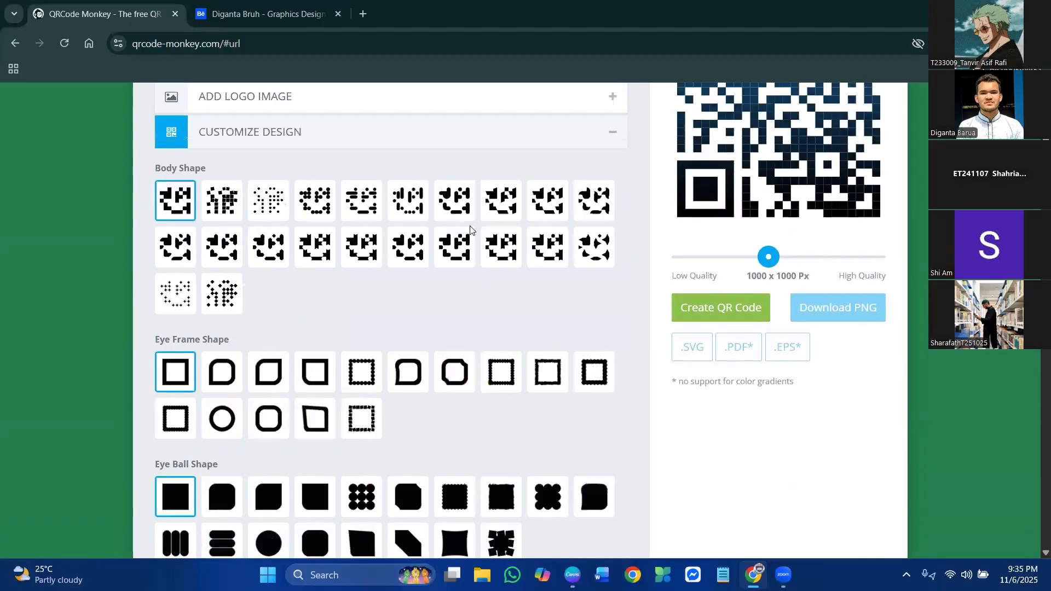
{"action": "scroll", "coordinate": [470, 230], "scroll_direction": "up", "scroll_amount": 1}
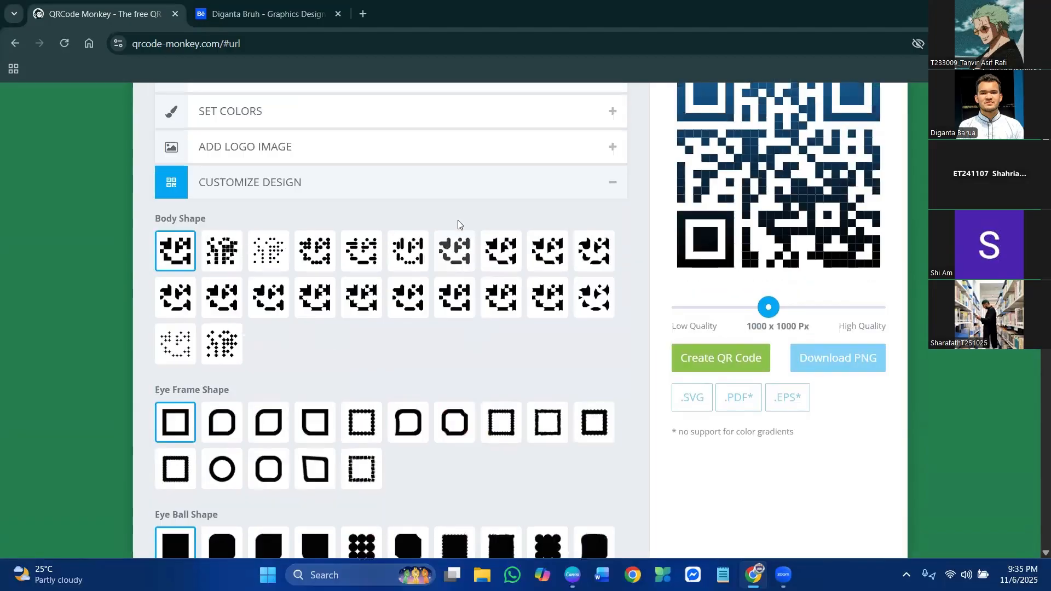
Step: Try the small-dot body shape for the QR code and recheck the uploaded logo and ready-made logos
{"action": "left_click", "coordinate": [270, 254]}
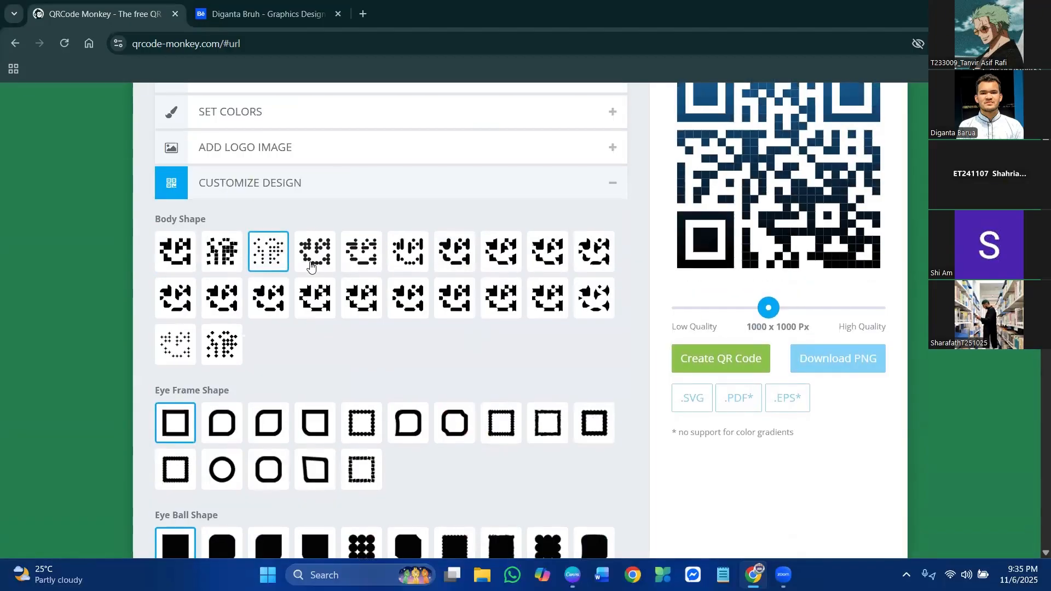
{"action": "scroll", "coordinate": [289, 254], "scroll_direction": "up", "scroll_amount": 4}
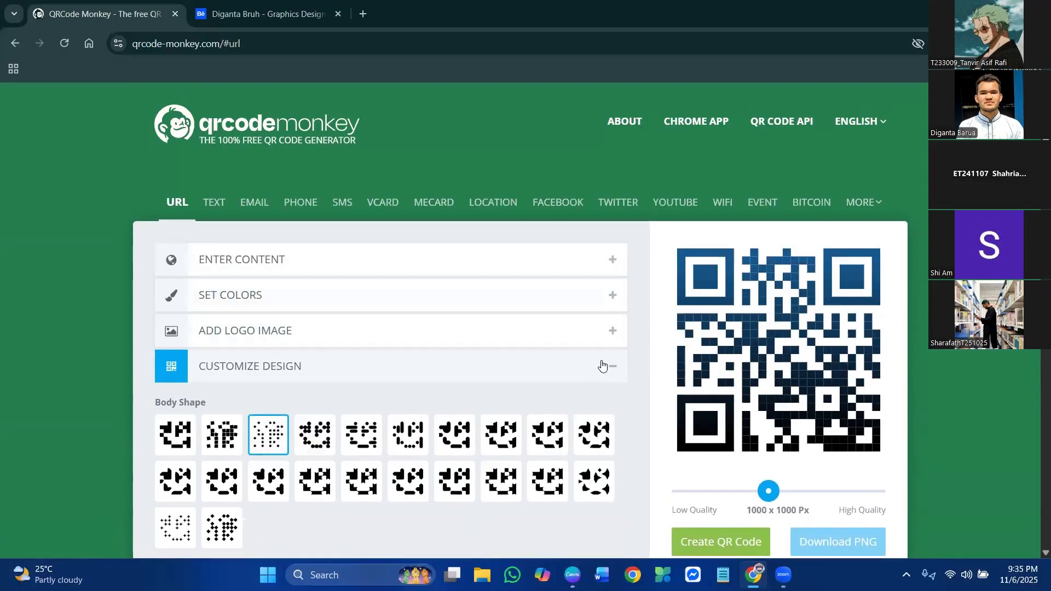
{"action": "left_click", "coordinate": [604, 341]}
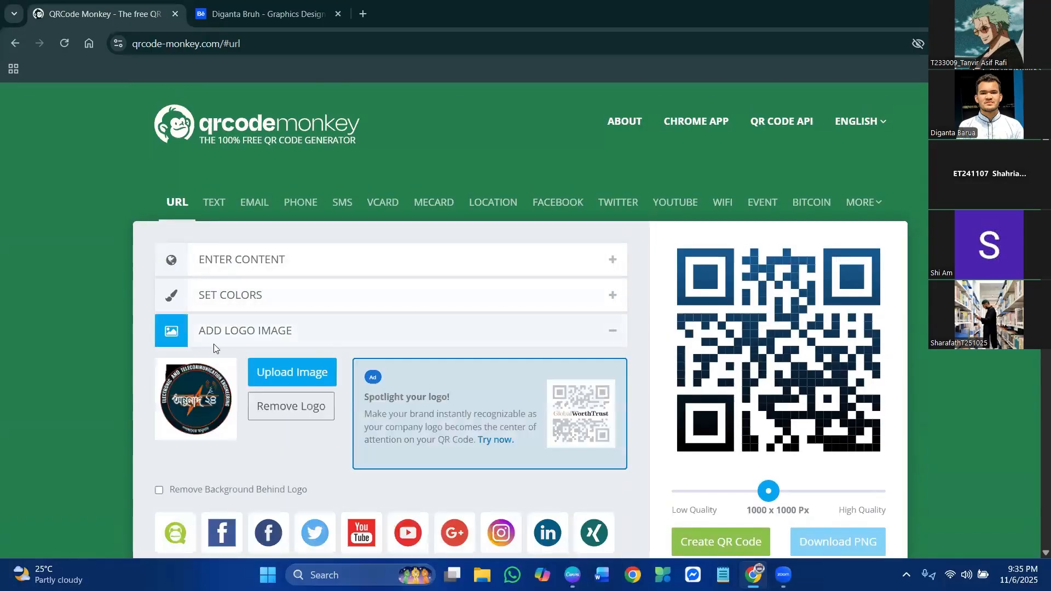
{"action": "scroll", "coordinate": [214, 343], "scroll_direction": "down", "scroll_amount": 2}
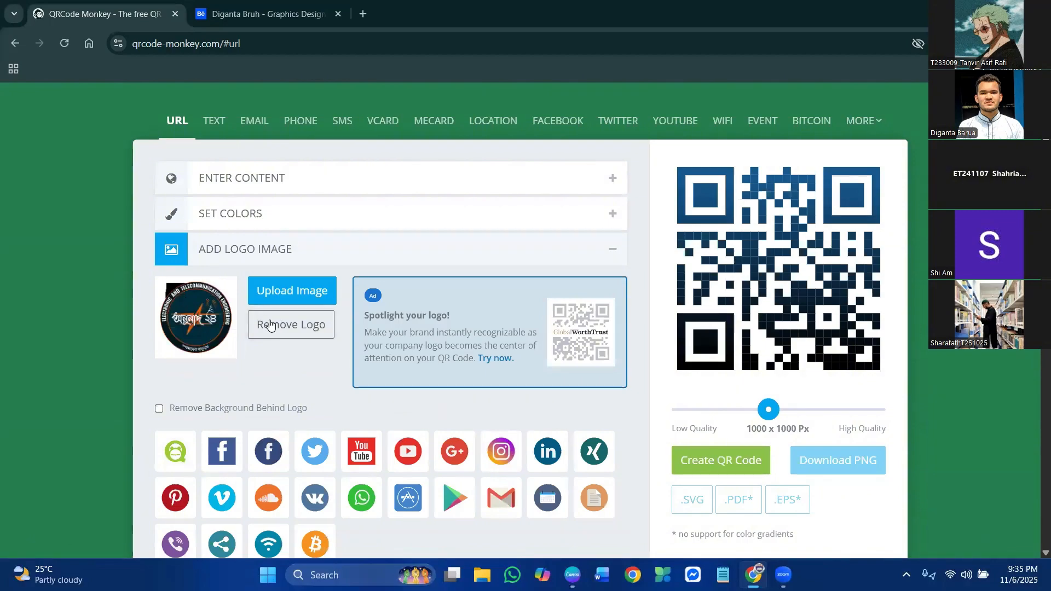
{"action": "scroll", "coordinate": [258, 324], "scroll_direction": "down", "scroll_amount": 5}
{"action": "scroll", "coordinate": [554, 261], "scroll_direction": "up", "scroll_amount": 1}
{"action": "scroll", "coordinate": [555, 262], "scroll_direction": "up", "scroll_amount": 3}
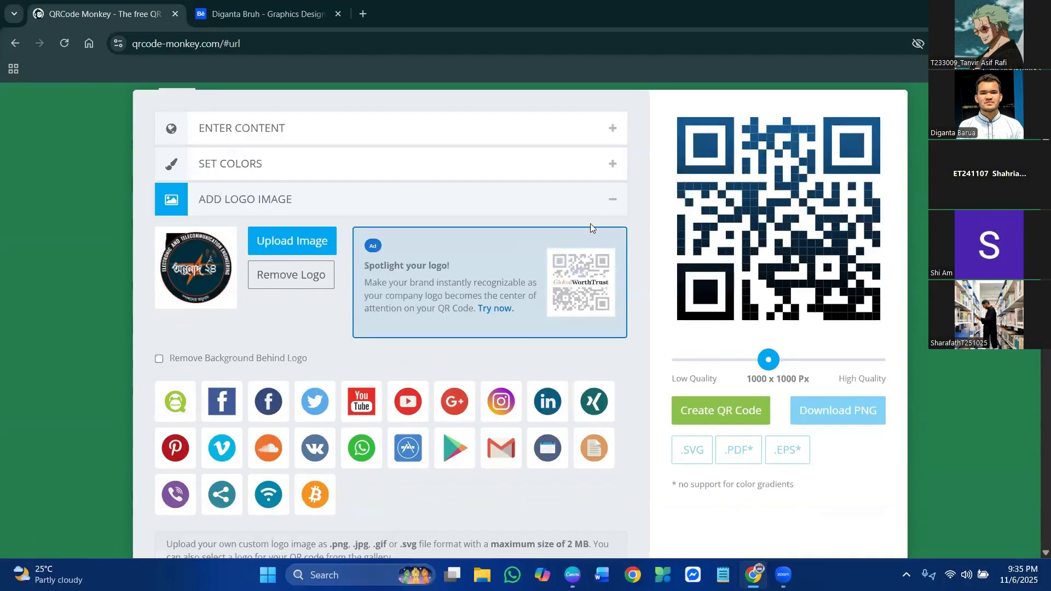
Step: Return to the design customization options and choose the small-star body shape in the third row
{"action": "left_click", "coordinate": [606, 205]}
{"action": "scroll", "coordinate": [549, 258], "scroll_direction": "down", "scroll_amount": 1}
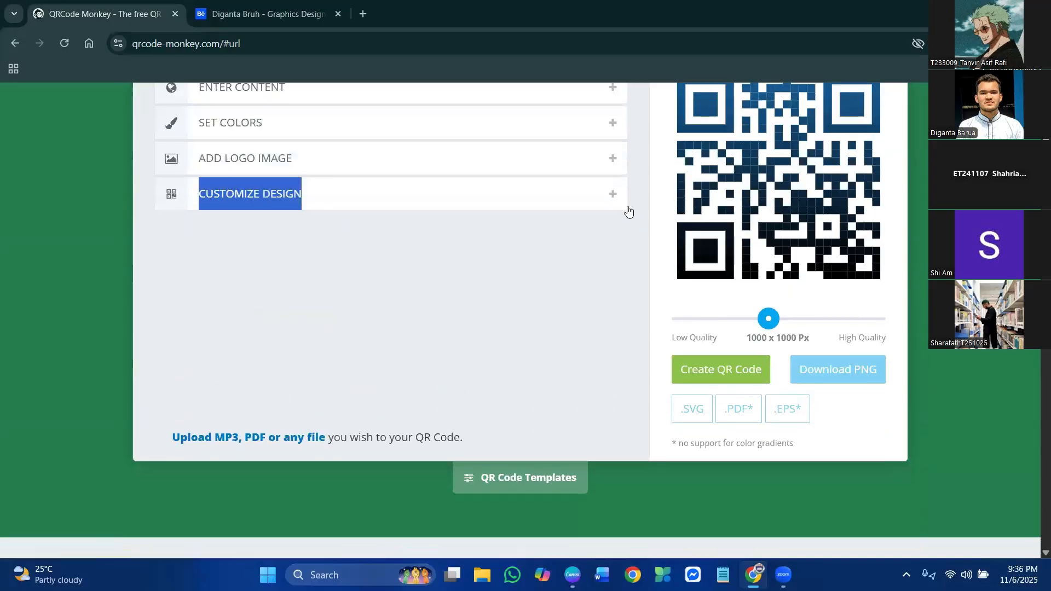
{"action": "left_click", "coordinate": [612, 198]}
{"action": "scroll", "coordinate": [603, 274], "scroll_direction": "down", "scroll_amount": 1}
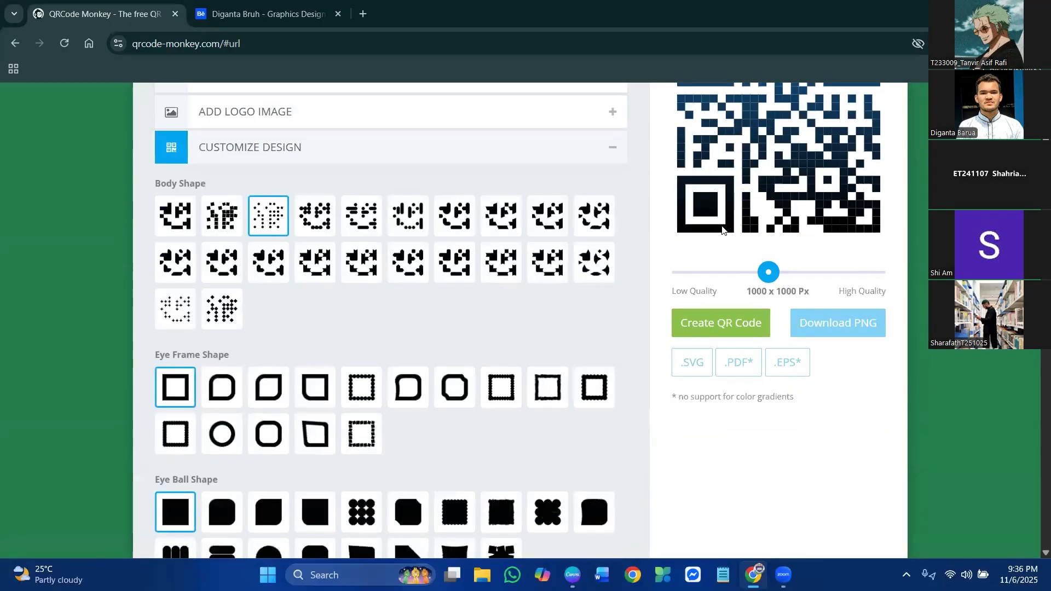
{"action": "scroll", "coordinate": [778, 250], "scroll_direction": "up", "scroll_amount": 3}
{"action": "scroll", "coordinate": [778, 249], "scroll_direction": "down", "scroll_amount": 2}
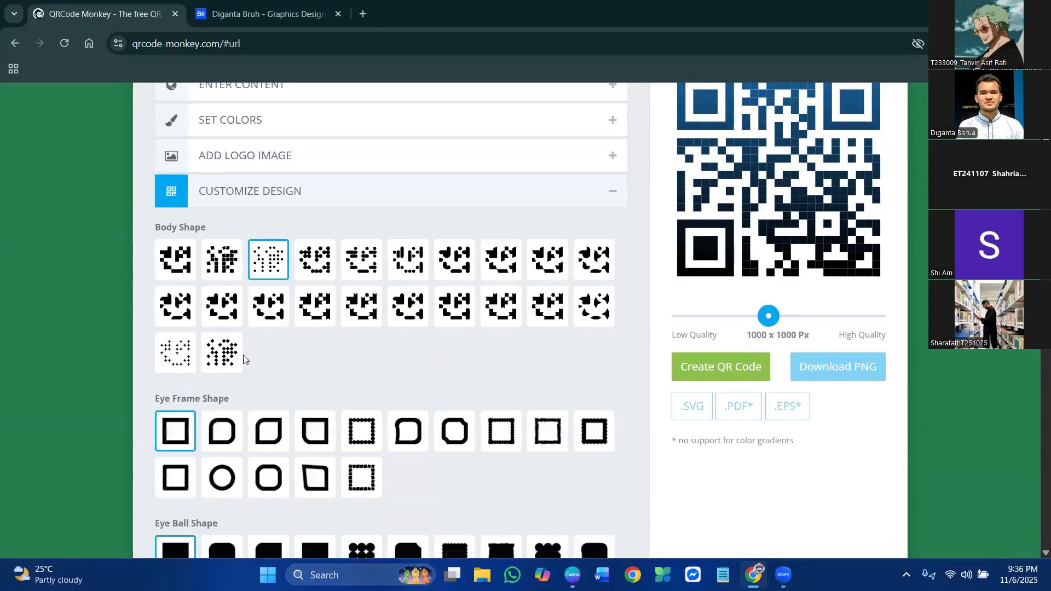
{"action": "scroll", "coordinate": [268, 357], "scroll_direction": "down", "scroll_amount": 1}
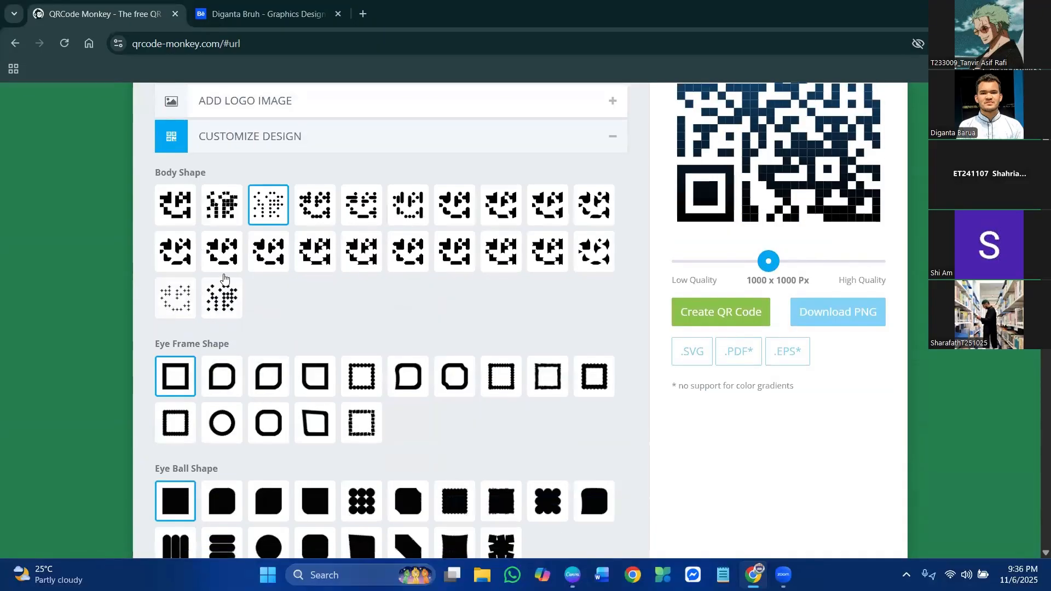
{"action": "left_click", "coordinate": [173, 308]}
{"action": "scroll", "coordinate": [173, 308], "scroll_direction": "down", "scroll_amount": 1}
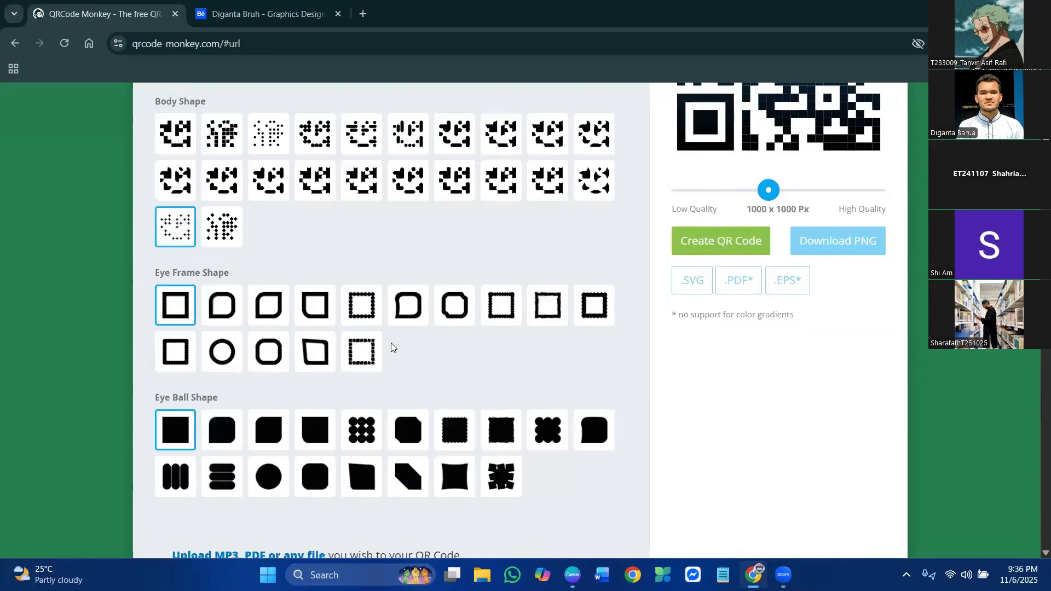
Step: Set both the eye frame shape and the eye ball shape to the circle
{"action": "left_click", "coordinate": [222, 353]}
{"action": "scroll", "coordinate": [269, 391], "scroll_direction": "down", "scroll_amount": 1}
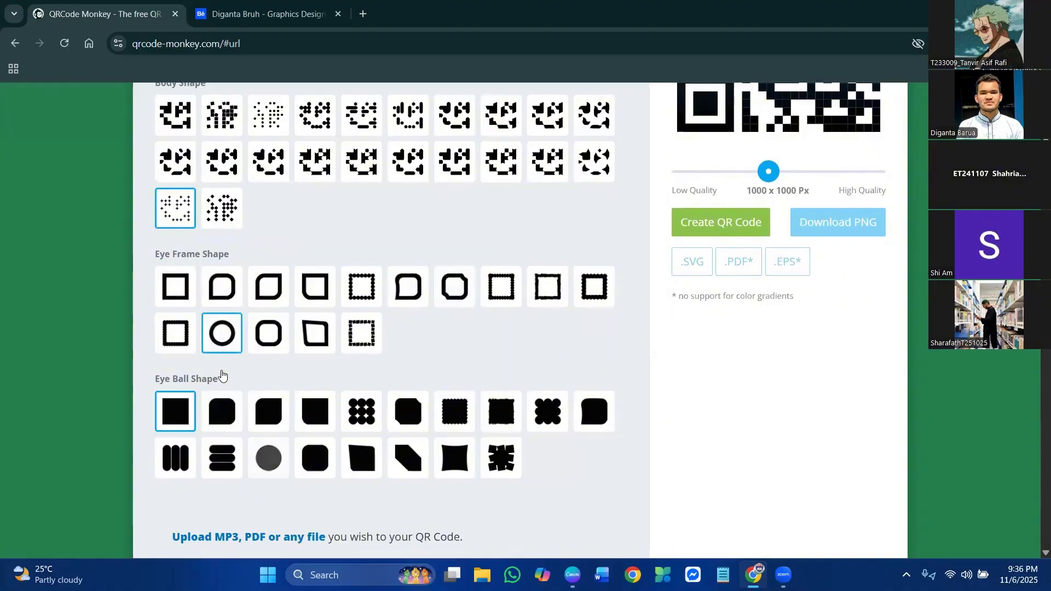
{"action": "left_click", "coordinate": [268, 457]}
{"action": "scroll", "coordinate": [385, 403], "scroll_direction": "down", "scroll_amount": 1}
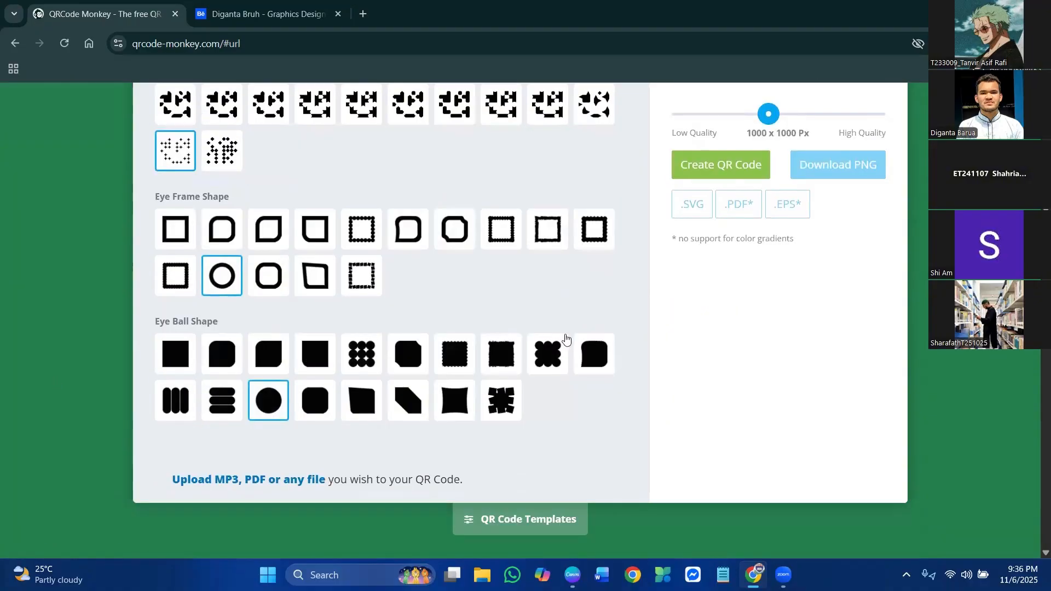
Step: Create the QR code with the chosen settings and examine the resulting preview
{"action": "scroll", "coordinate": [631, 310], "scroll_direction": "up", "scroll_amount": 2}
{"action": "left_click", "coordinate": [697, 274]}
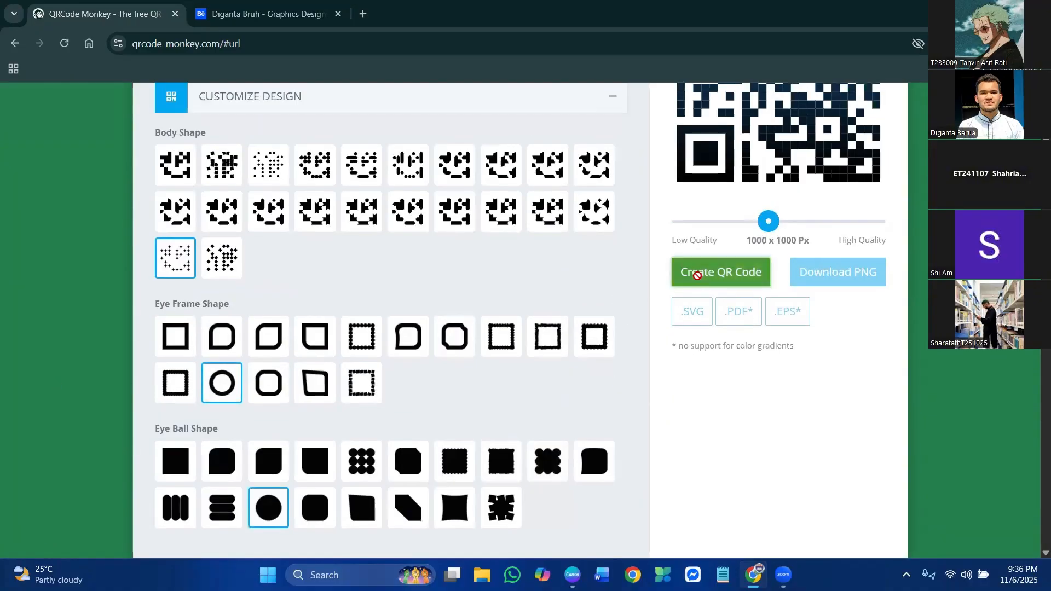
{"action": "scroll", "coordinate": [697, 275], "scroll_direction": "up", "scroll_amount": 1}
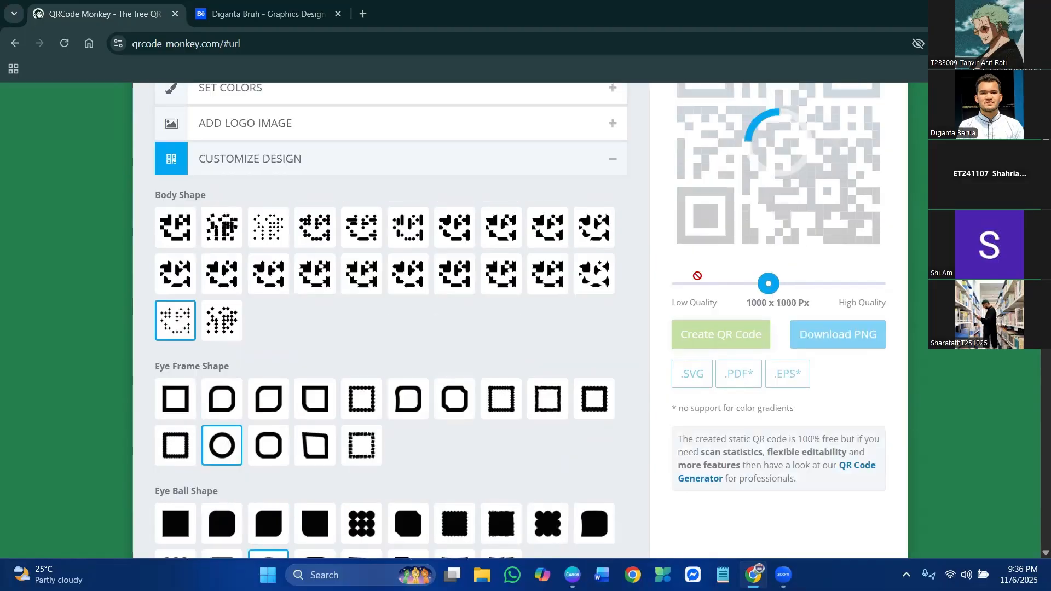
{"action": "scroll", "coordinate": [698, 277], "scroll_direction": "up", "scroll_amount": 1}
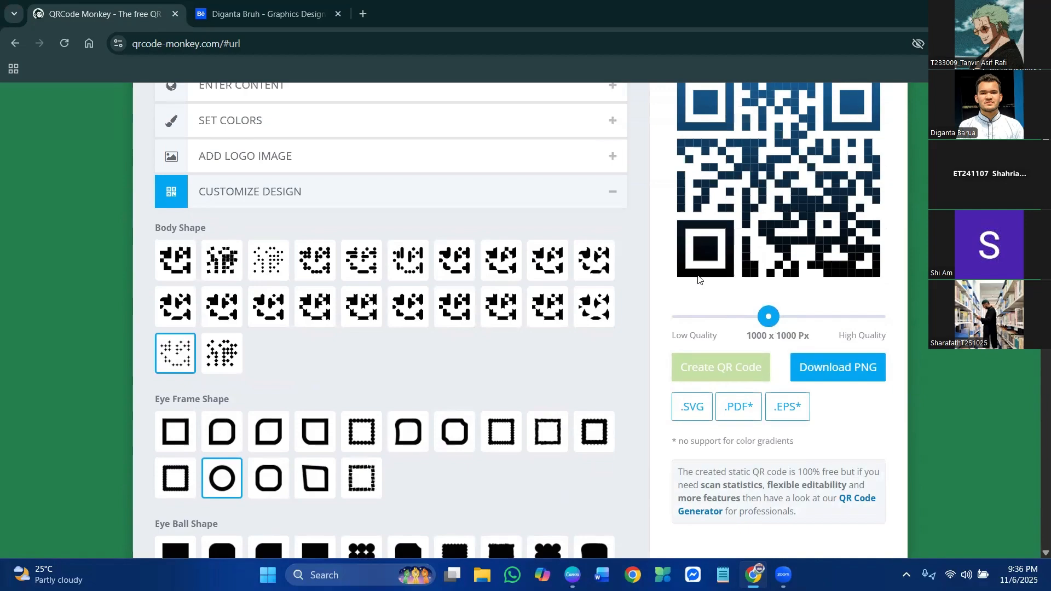
{"action": "scroll", "coordinate": [723, 323], "scroll_direction": "up", "scroll_amount": 1}
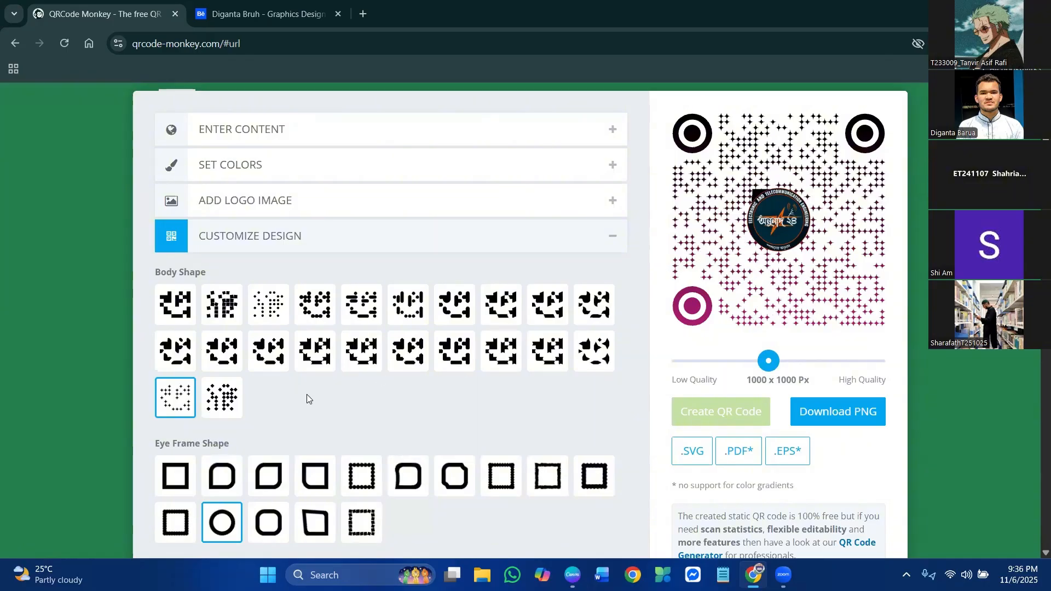
{"action": "scroll", "coordinate": [739, 239], "scroll_direction": "up", "scroll_amount": 2}
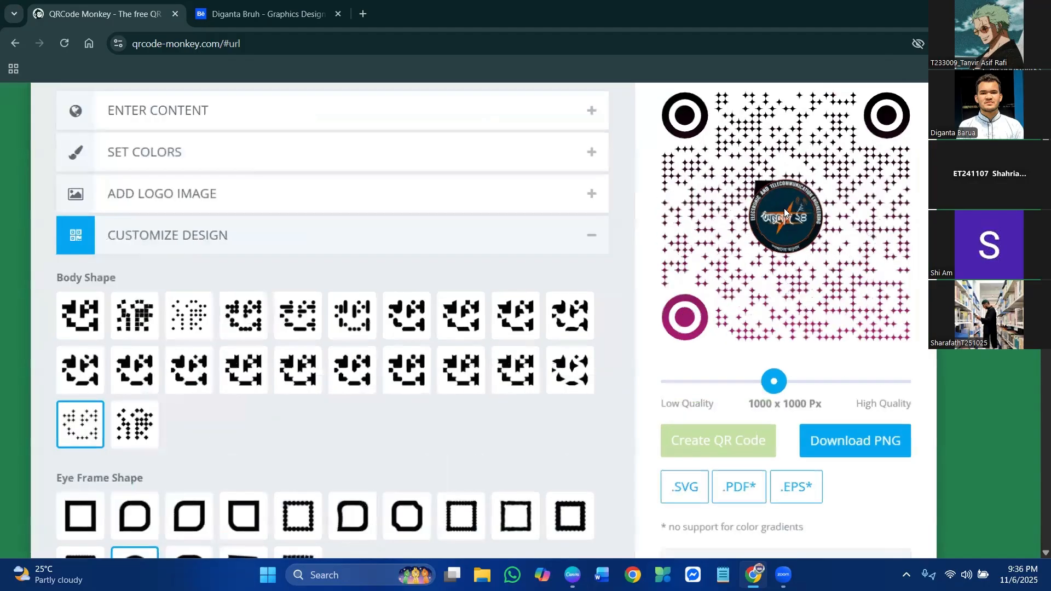
{"action": "scroll", "coordinate": [739, 240], "scroll_direction": "up", "scroll_amount": 1}
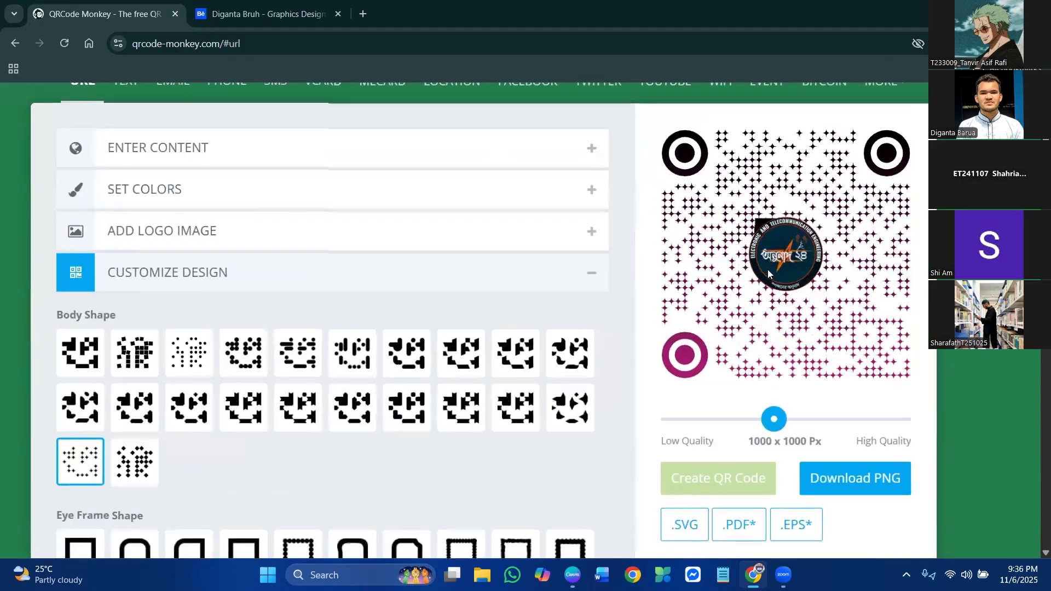
{"action": "scroll", "coordinate": [767, 270], "scroll_direction": "down", "scroll_amount": 2}
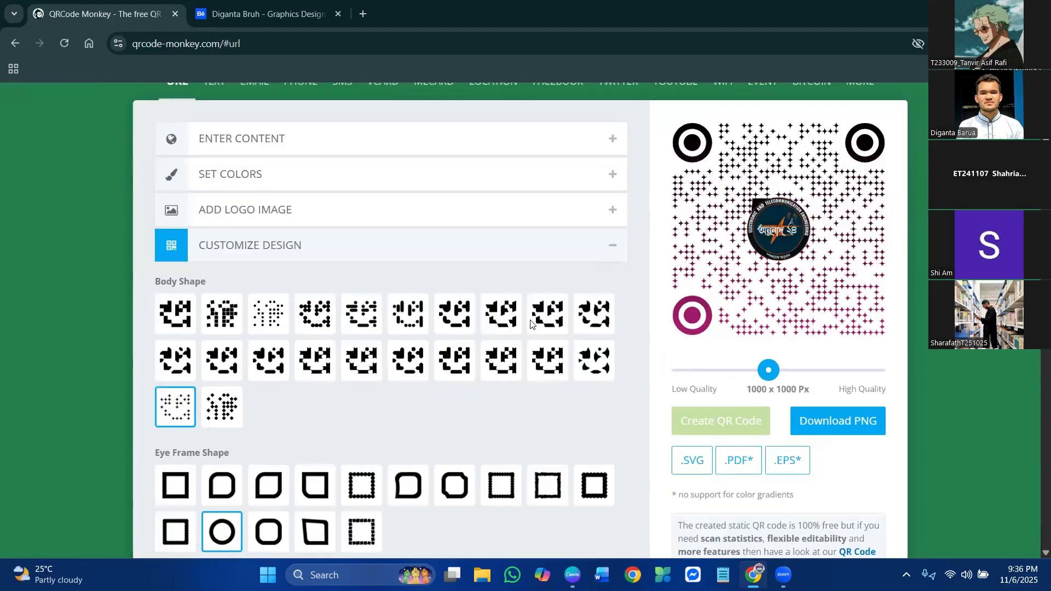
Step: Change the body shape to the sixth one in the first row and switch the foreground to a single color
{"action": "left_click", "coordinate": [411, 321]}
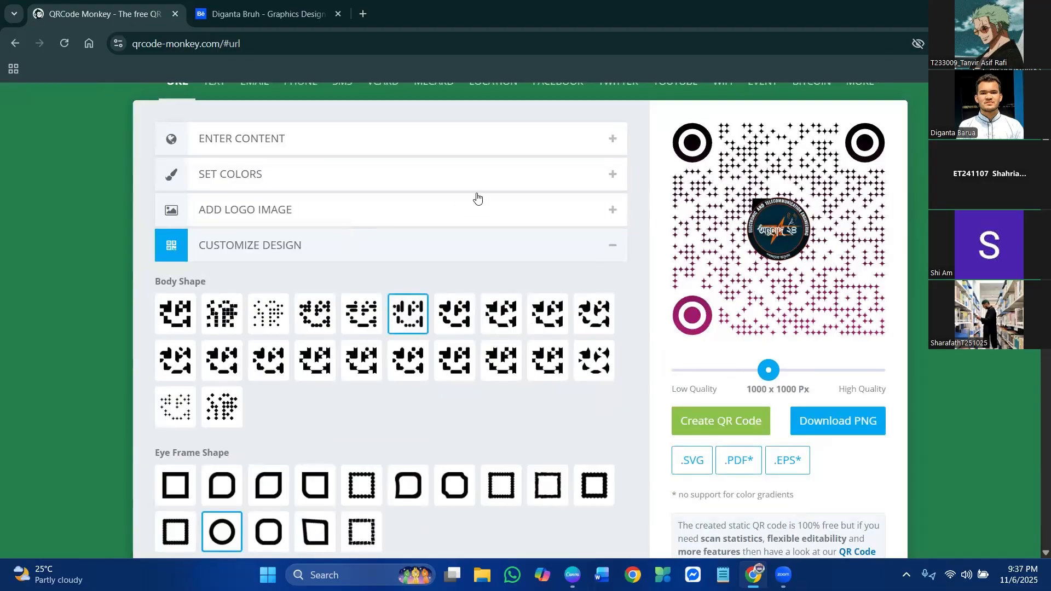
{"action": "left_click", "coordinate": [616, 212]}
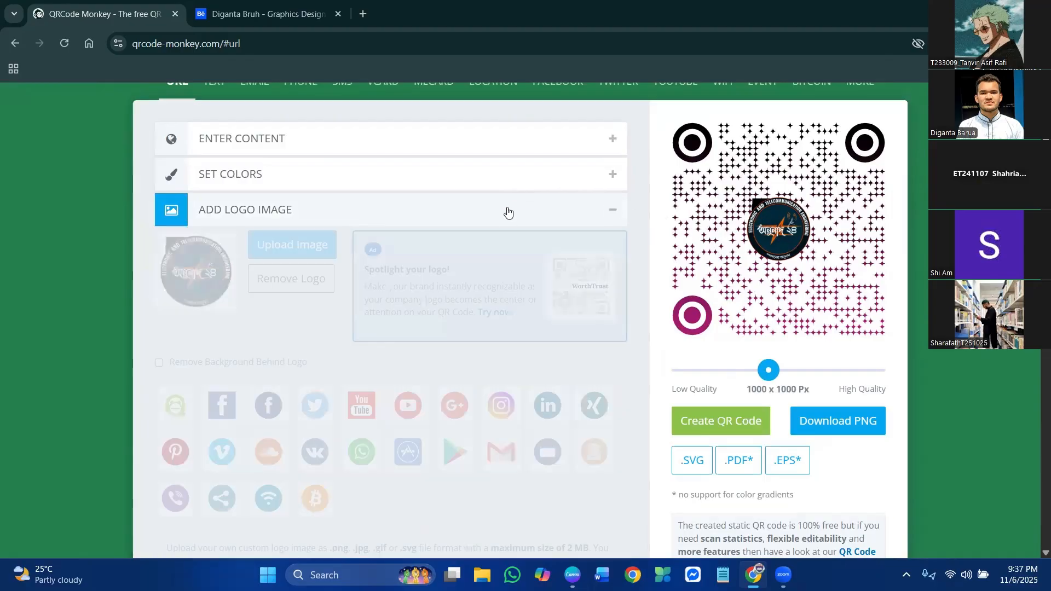
{"action": "left_click", "coordinate": [612, 174]}
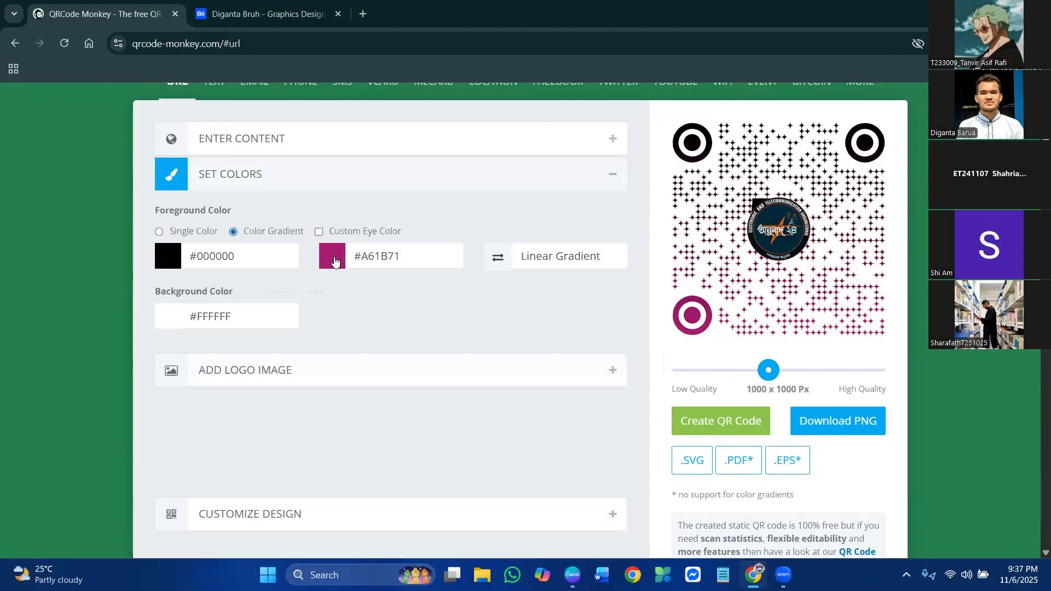
{"action": "left_click", "coordinate": [410, 257]}
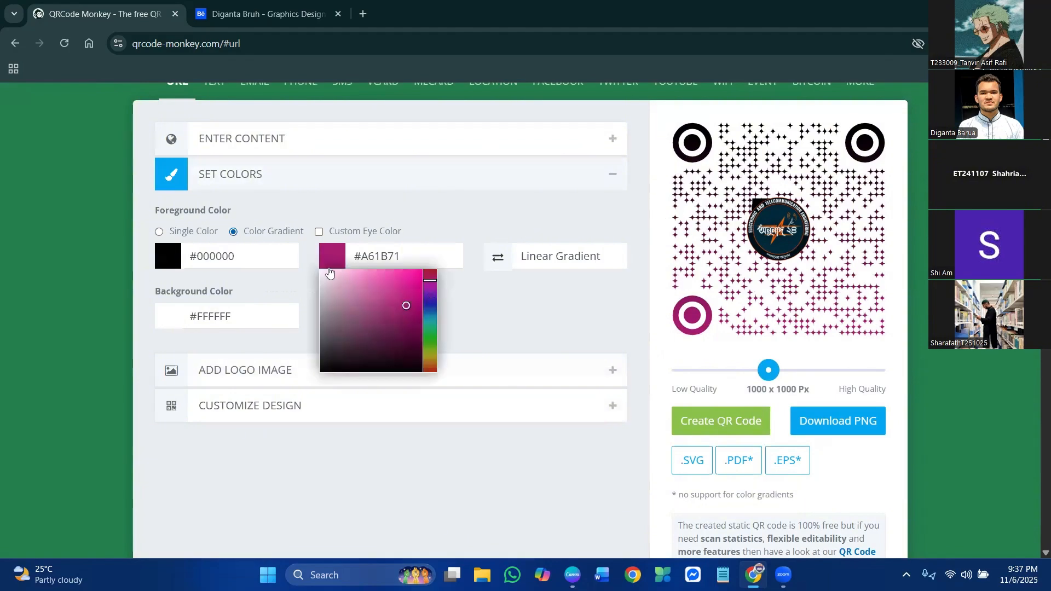
{"action": "left_click", "coordinate": [160, 232]}
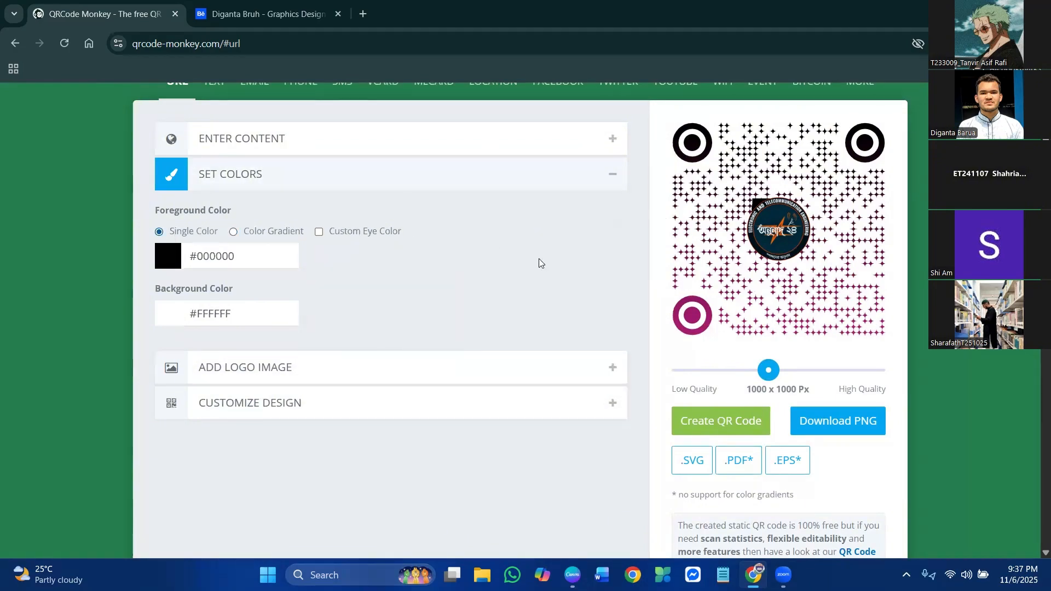
Step: Set the eye frame and the eye ball to the second shape in their first rows, rounded with one square corner
{"action": "left_click", "coordinate": [616, 403]}
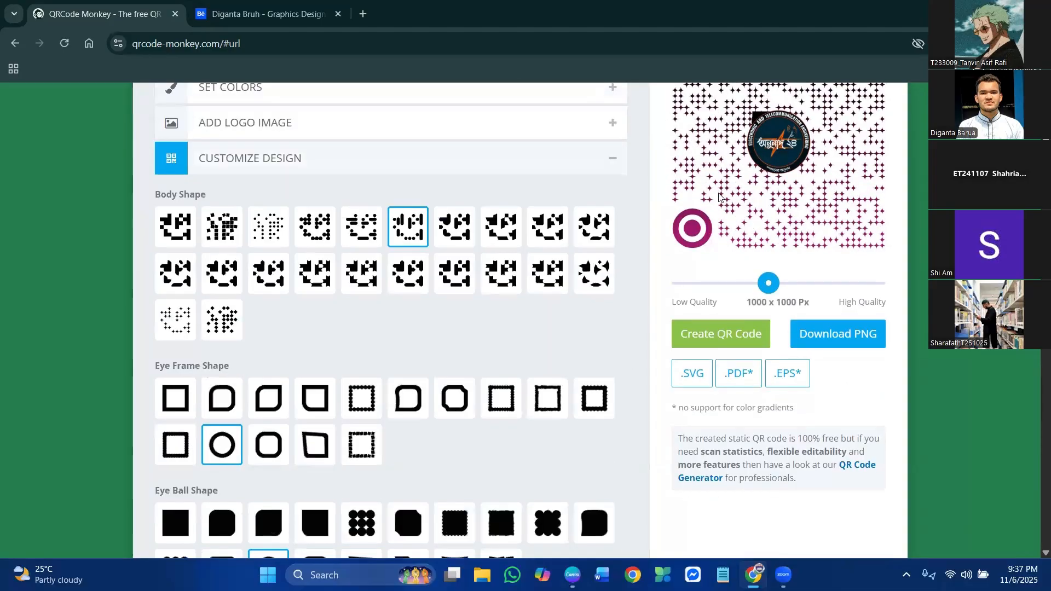
{"action": "scroll", "coordinate": [561, 258], "scroll_direction": "up", "scroll_amount": 2}
{"action": "scroll", "coordinate": [429, 364], "scroll_direction": "down", "scroll_amount": 4}
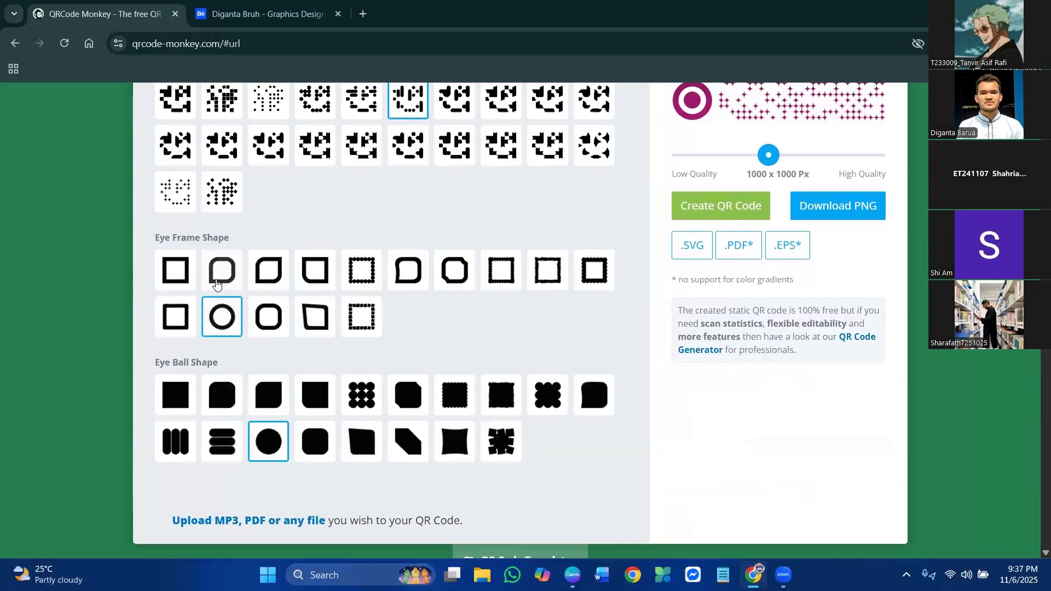
{"action": "left_click", "coordinate": [217, 284]}
{"action": "left_click", "coordinate": [222, 394]}
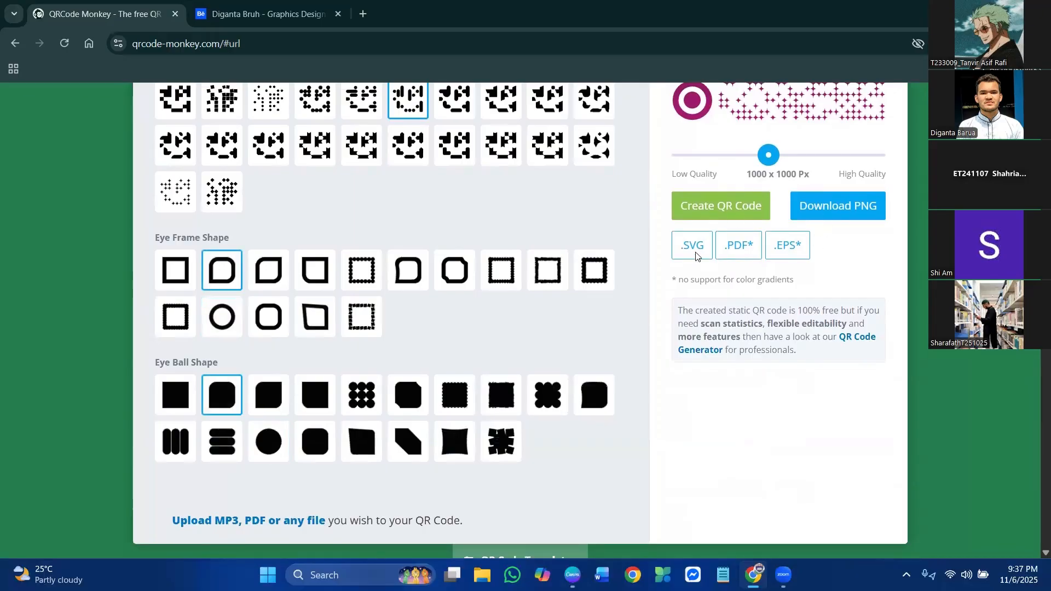
Step: Remove the current logo and upload 4.png from the Creation folder as the new logo image
{"action": "scroll", "coordinate": [303, 323], "scroll_direction": "up", "scroll_amount": 6}
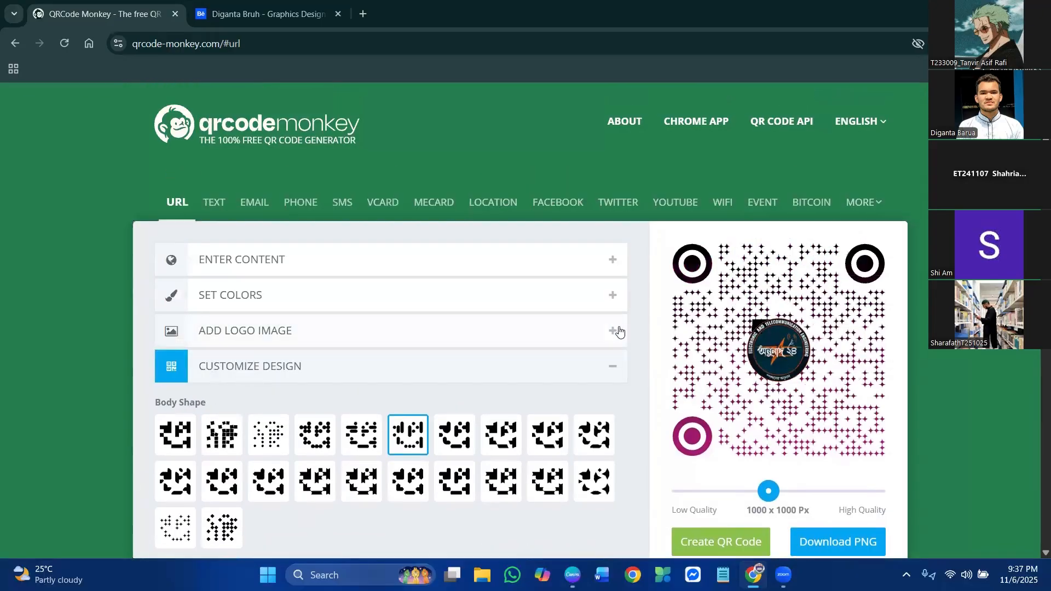
{"action": "left_click", "coordinate": [615, 331]}
{"action": "left_click", "coordinate": [282, 360]}
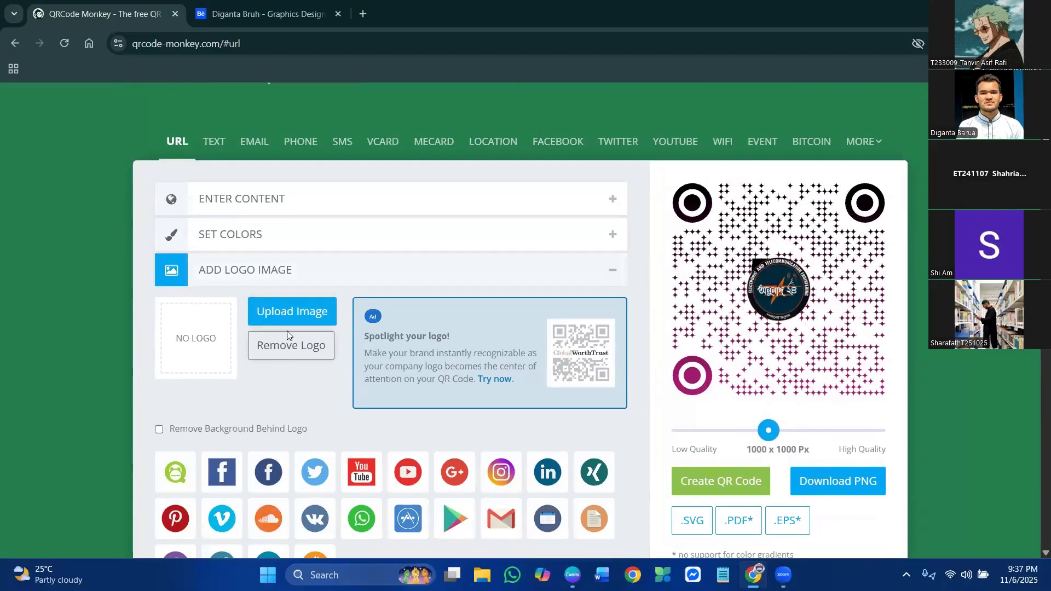
{"action": "left_click", "coordinate": [283, 309]}
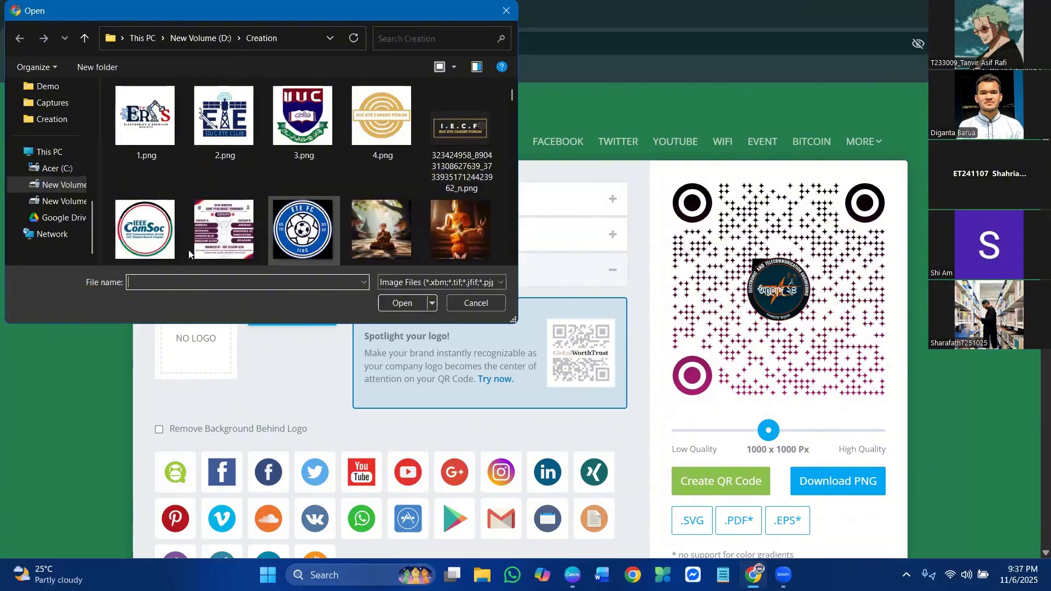
{"action": "left_click_drag", "start_coordinate": [512, 94], "coordinate": [511, 88]}
{"action": "left_click", "coordinate": [383, 118]}
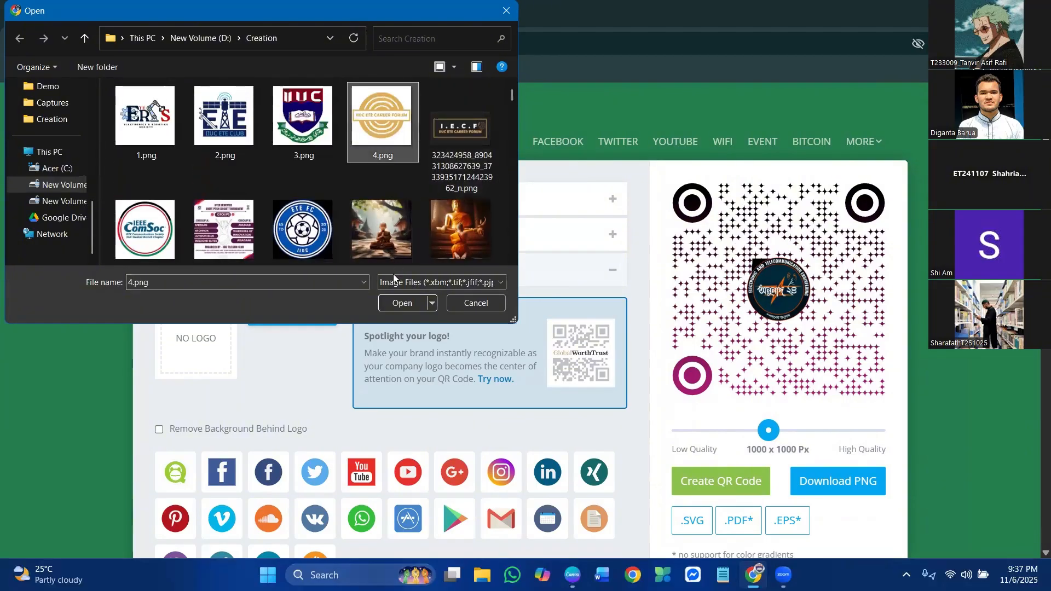
{"action": "left_click", "coordinate": [398, 303]}
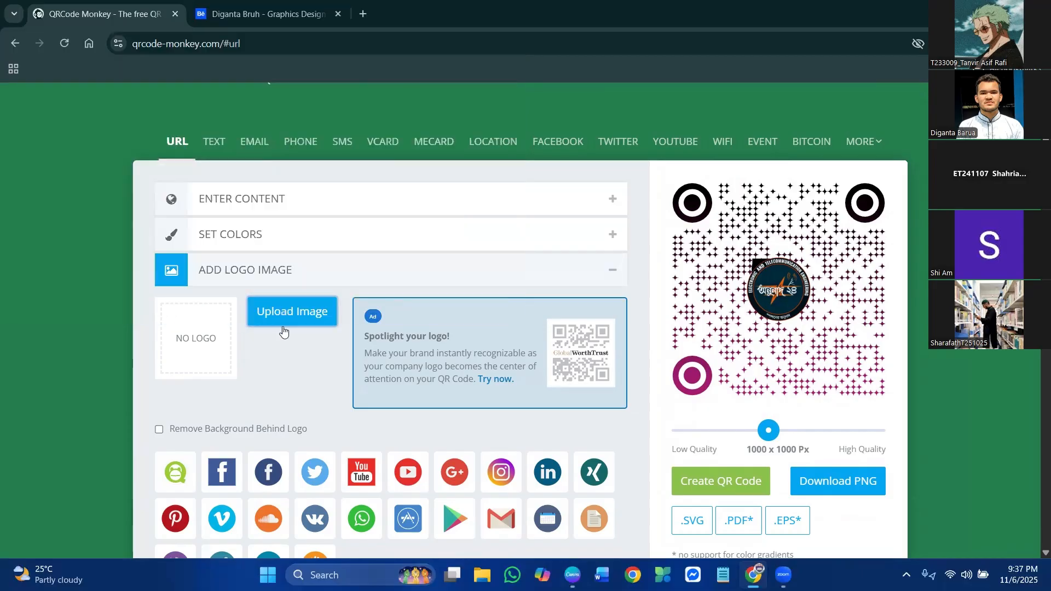